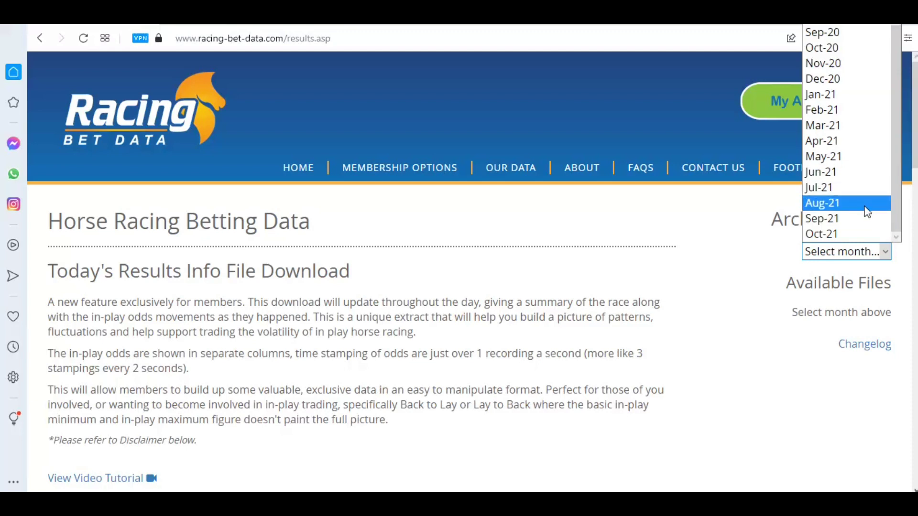
- List the archived results files available for Sep-21
{"action": "left_click", "coordinate": [863, 219]}
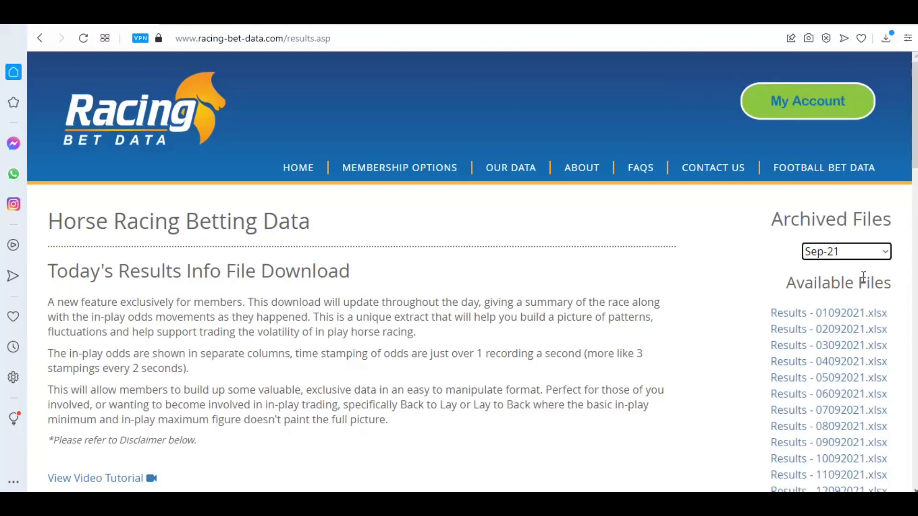
{"action": "scroll", "coordinate": [852, 257], "scroll_direction": "down", "scroll_amount": 1}
{"action": "left_click", "coordinate": [850, 250]}
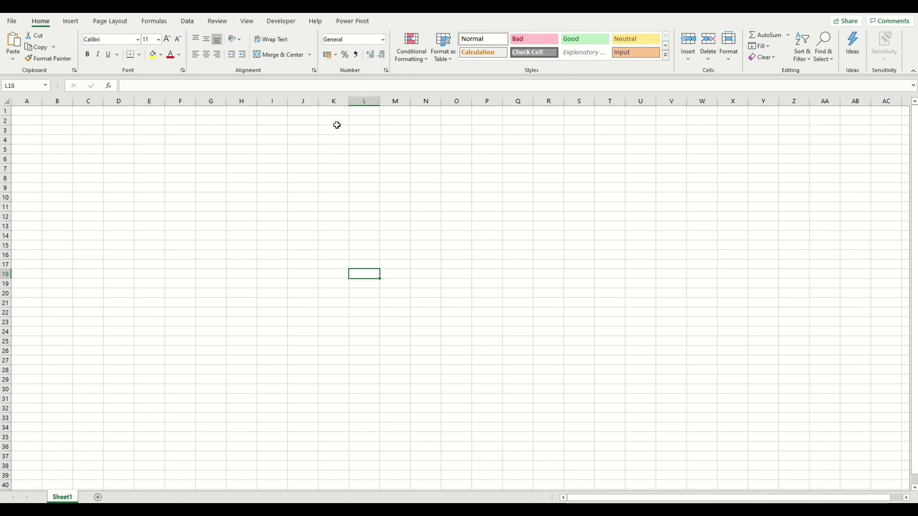
- In Excel, import data from the folder C:\Dropbox\Result Archive
{"action": "left_click", "coordinate": [187, 22]}
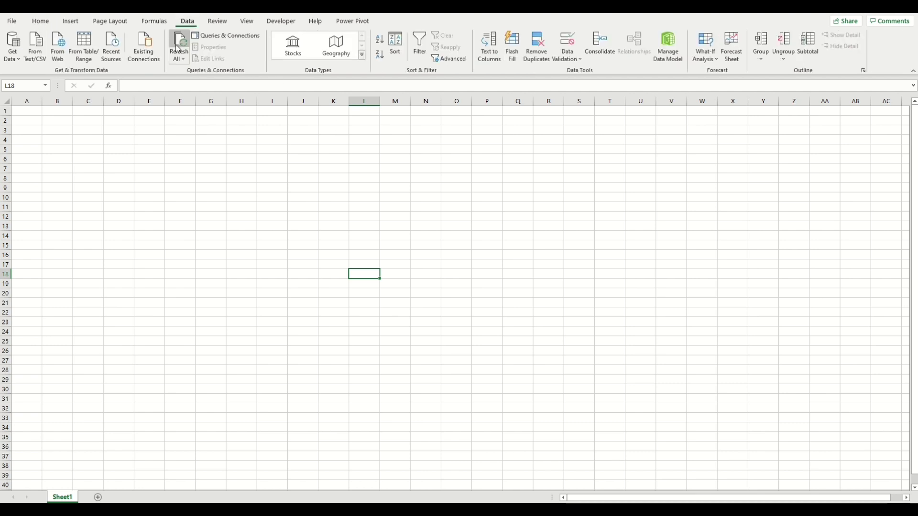
{"action": "left_click", "coordinate": [13, 56]}
{"action": "mouse_move", "coordinate": [35, 82]}
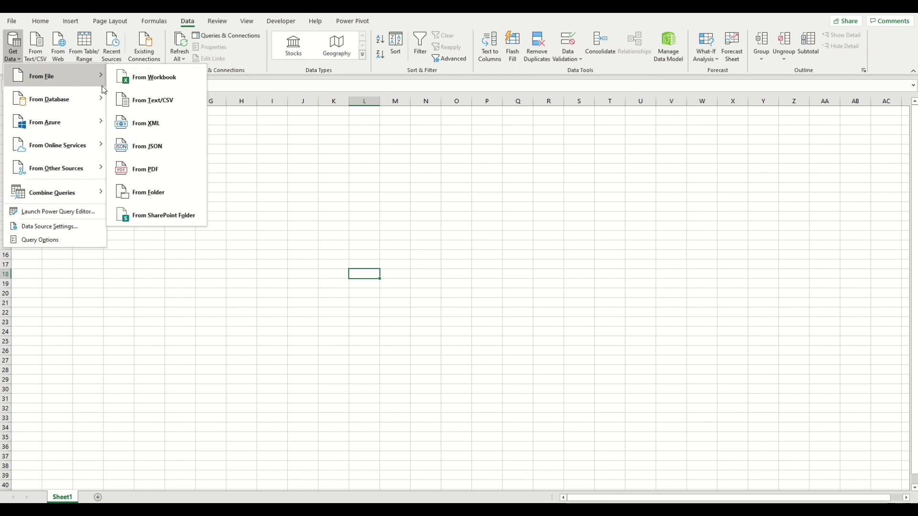
{"action": "left_click", "coordinate": [181, 189]}
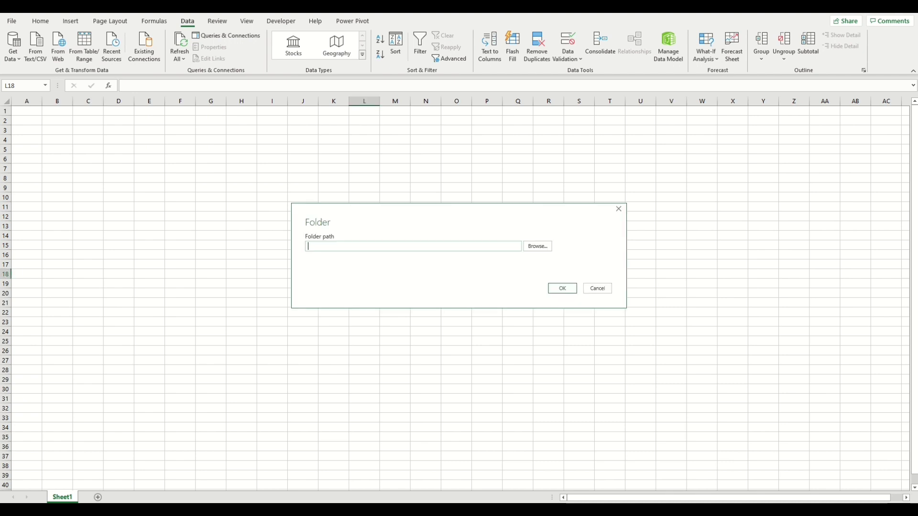
{"action": "left_click", "coordinate": [421, 247]}
{"action": "type", "text": "C:\\Dropbox\\Result Archive"}
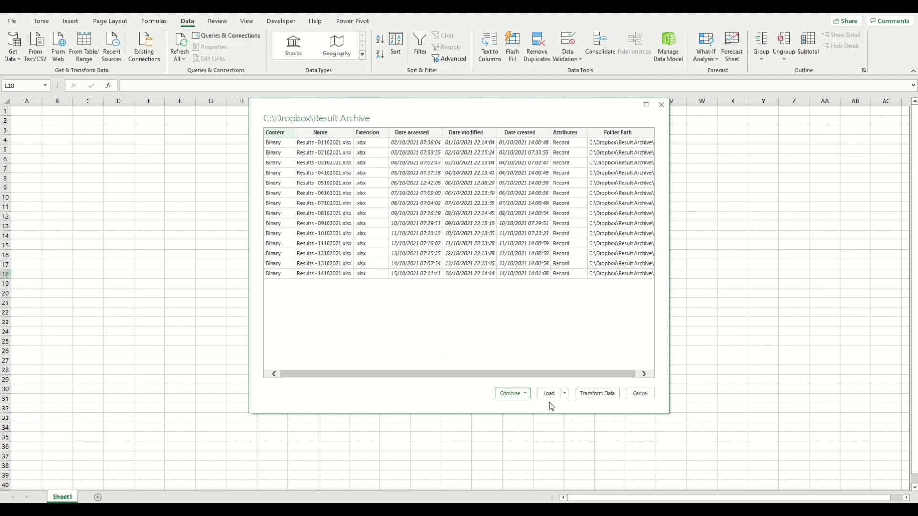
- Combine and transform the folder's files, extracting the Results sheet from each with the first file as sample
{"action": "left_click", "coordinate": [526, 394]}
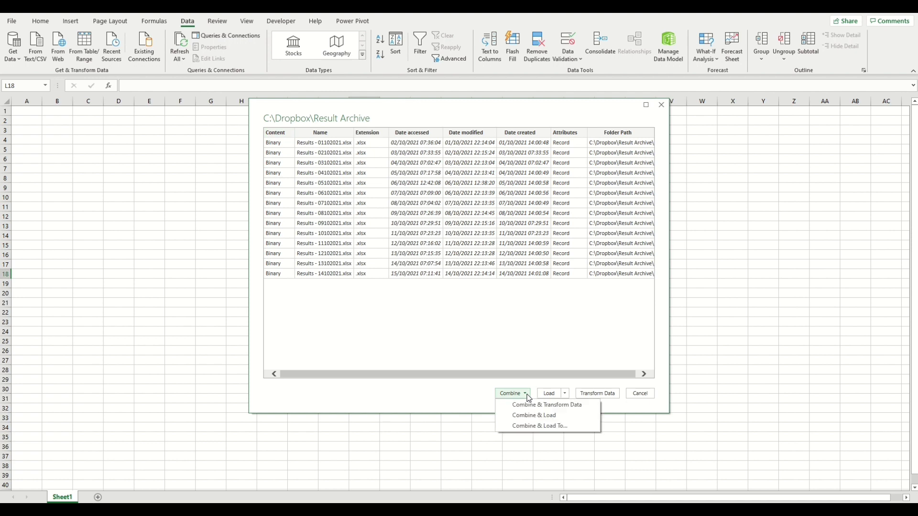
{"action": "left_click", "coordinate": [567, 410]}
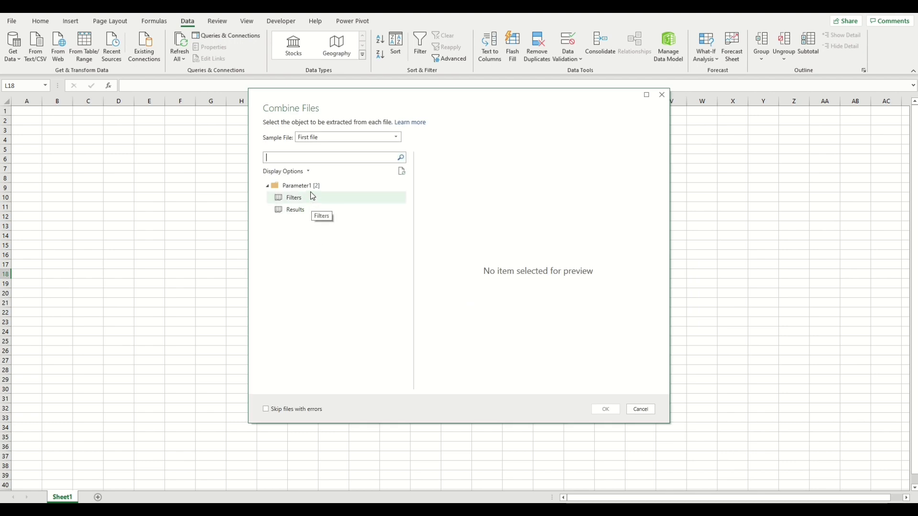
{"action": "left_click", "coordinate": [308, 210]}
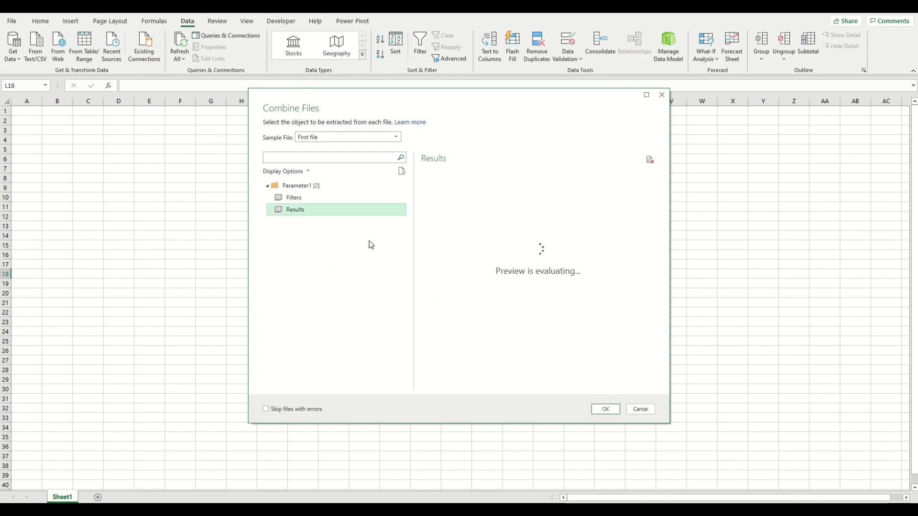
{"action": "left_click", "coordinate": [605, 410]}
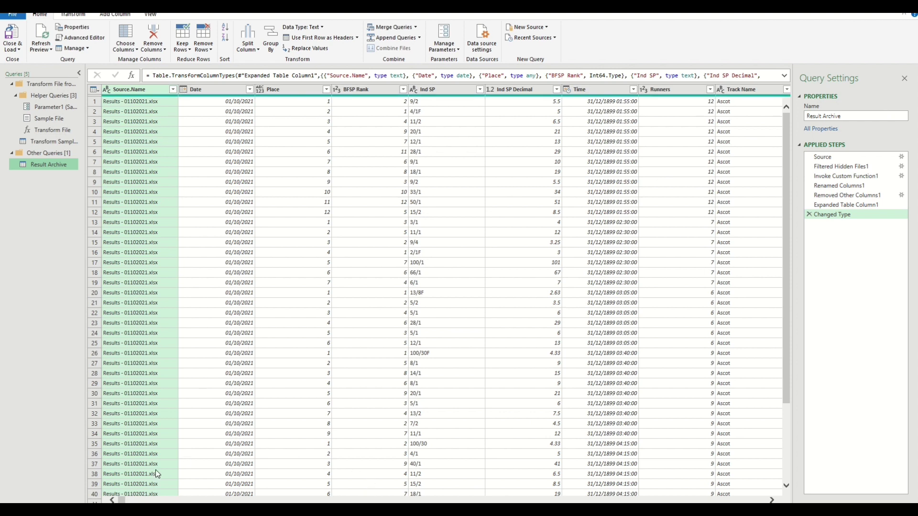
{"action": "mouse_move", "coordinate": [123, 501]}
{"action": "left_mouse_down"}
{"action": "mouse_move", "coordinate": [139, 501]}
{"action": "mouse_move", "coordinate": [120, 501]}
{"action": "left_mouse_up"}
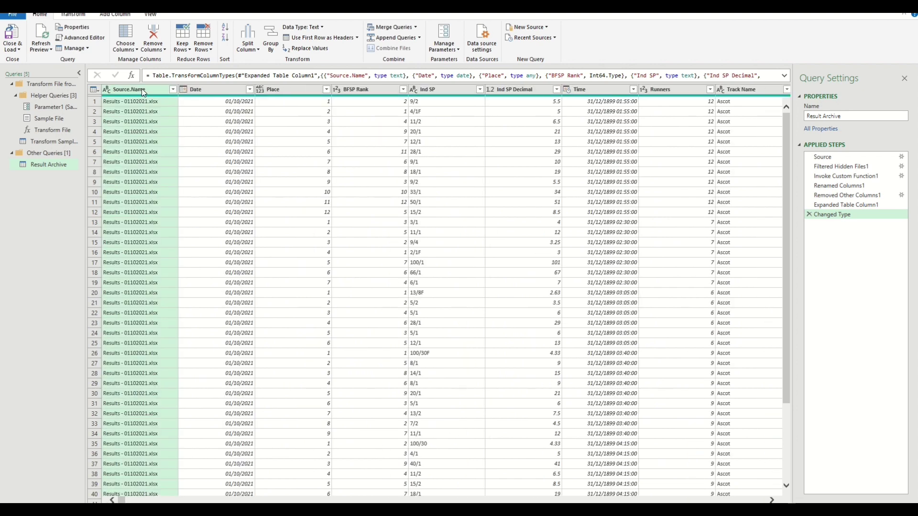
{"action": "left_click", "coordinate": [196, 90], "text": "ctrl"}
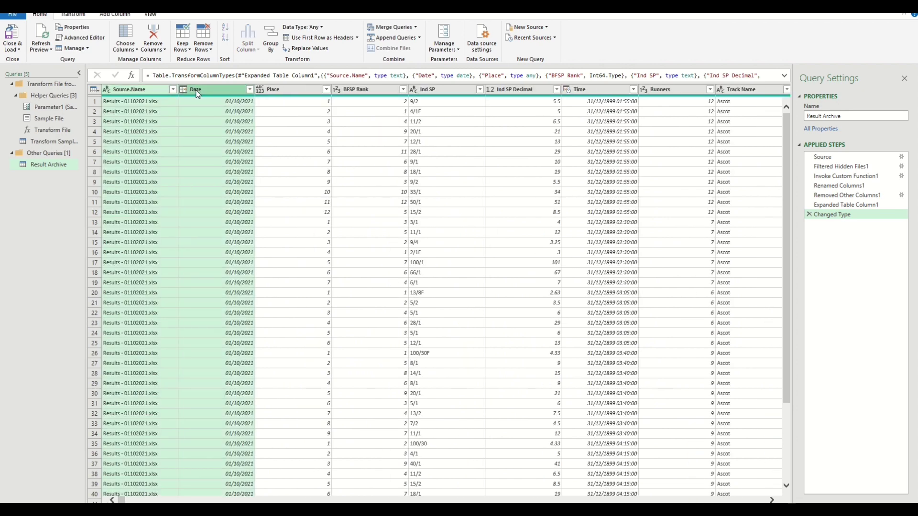
{"action": "left_click", "coordinate": [281, 91], "text": "ctrl"}
{"action": "left_click", "coordinate": [360, 90], "text": "ctrl"}
{"action": "left_click", "coordinate": [438, 88], "text": "ctrl"}
{"action": "left_click", "coordinate": [545, 90], "text": "ctrl"}
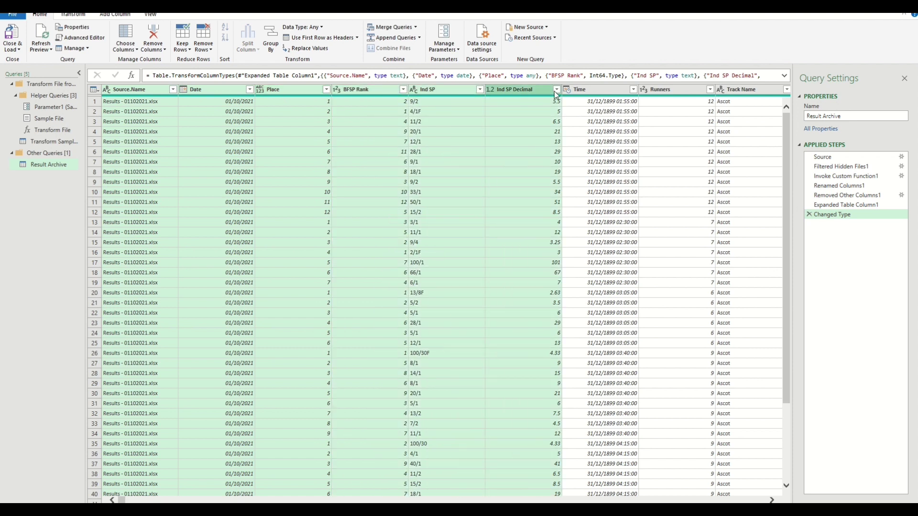
{"action": "left_click", "coordinate": [584, 89], "text": "ctrl"}
{"action": "left_click", "coordinate": [663, 90], "text": "ctrl"}
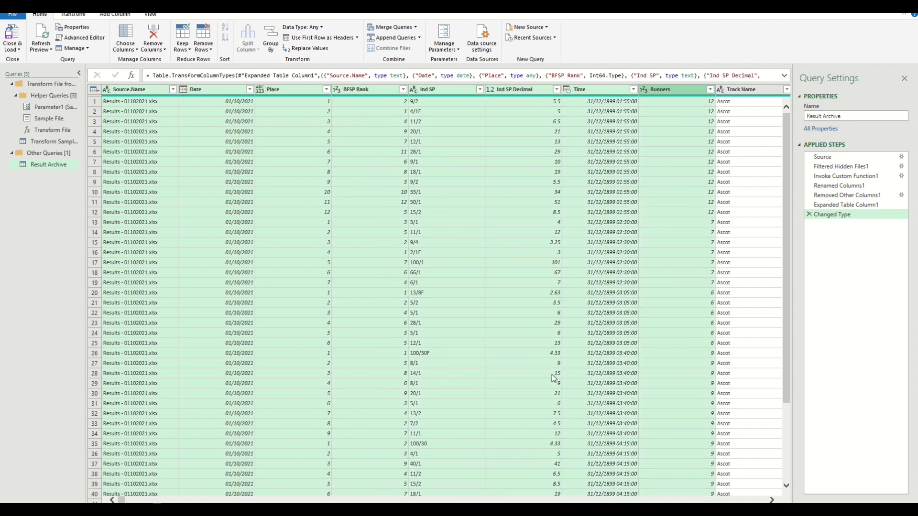
{"action": "key", "text": "shift+Right"}
{"action": "key", "text": "shift+Right"}
{"action": "key", "text": "shift+Right"}
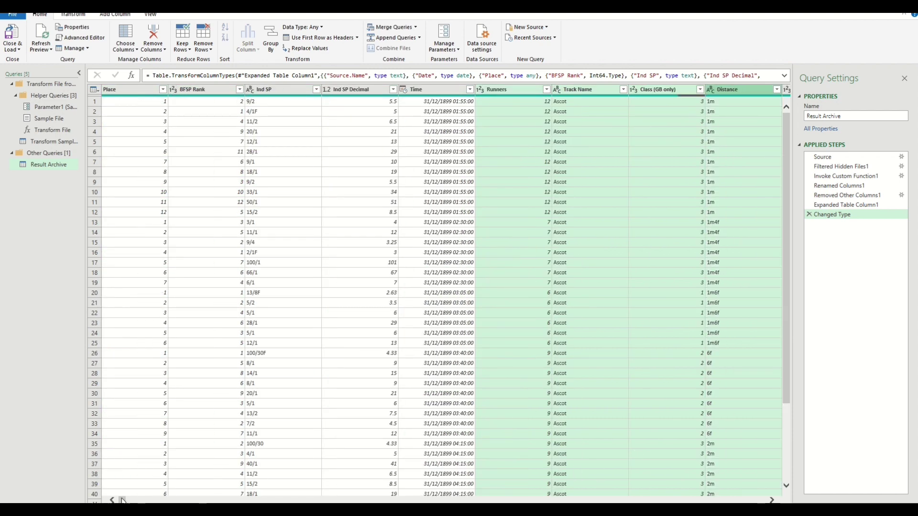
{"action": "left_click_drag", "start_coordinate": [123, 500], "coordinate": [115, 500]}
- Select the Source.Name, Date, Place, BFSP Rank, Ind SP, Ind SP Decimal, Time, Runners and Track Name columns together
{"action": "left_click", "coordinate": [136, 89]}
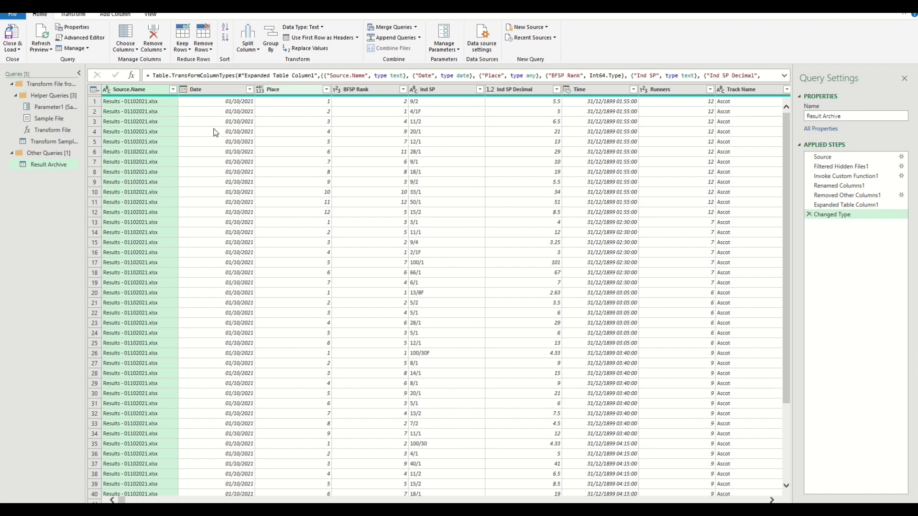
{"action": "left_click", "coordinate": [210, 91], "text": "ctrl"}
{"action": "left_click", "coordinate": [307, 91], "text": "ctrl"}
{"action": "left_click", "coordinate": [373, 90], "text": "ctrl"}
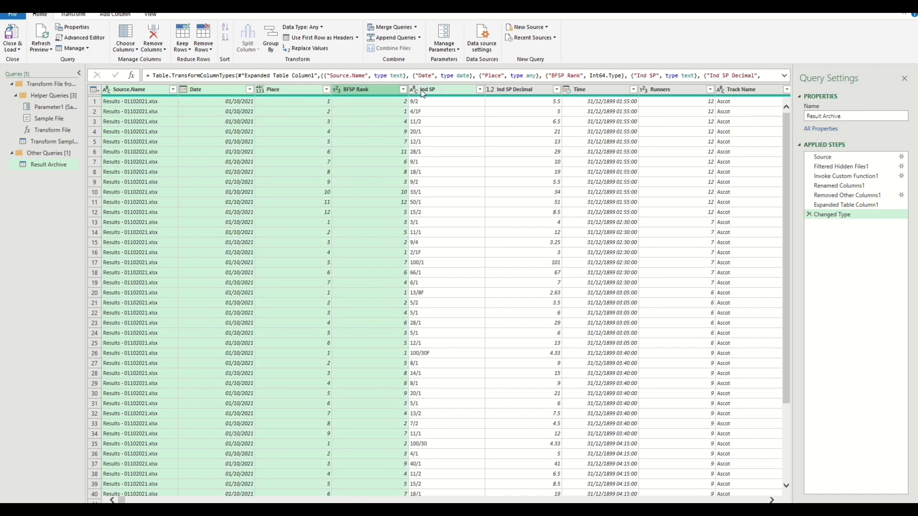
{"action": "left_click", "coordinate": [449, 90], "text": "ctrl"}
{"action": "left_click", "coordinate": [517, 91], "text": "ctrl"}
{"action": "left_click", "coordinate": [617, 92], "text": "ctrl"}
{"action": "left_click", "coordinate": [672, 92], "text": "ctrl"}
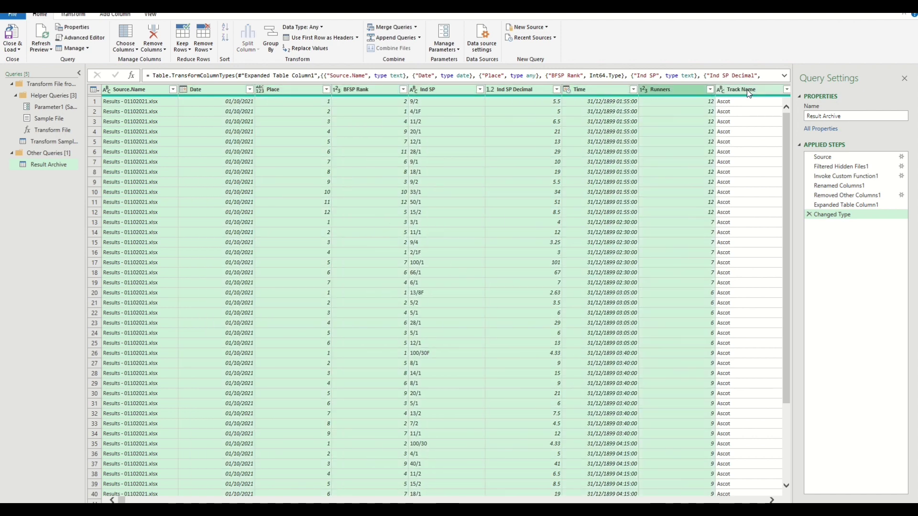
{"action": "left_click", "coordinate": [747, 90], "text": "ctrl"}
{"action": "mouse_move", "coordinate": [127, 501]}
{"action": "left_mouse_down"}
{"action": "mouse_move", "coordinate": [430, 501]}
{"action": "mouse_move", "coordinate": [117, 499]}
{"action": "left_mouse_up"}
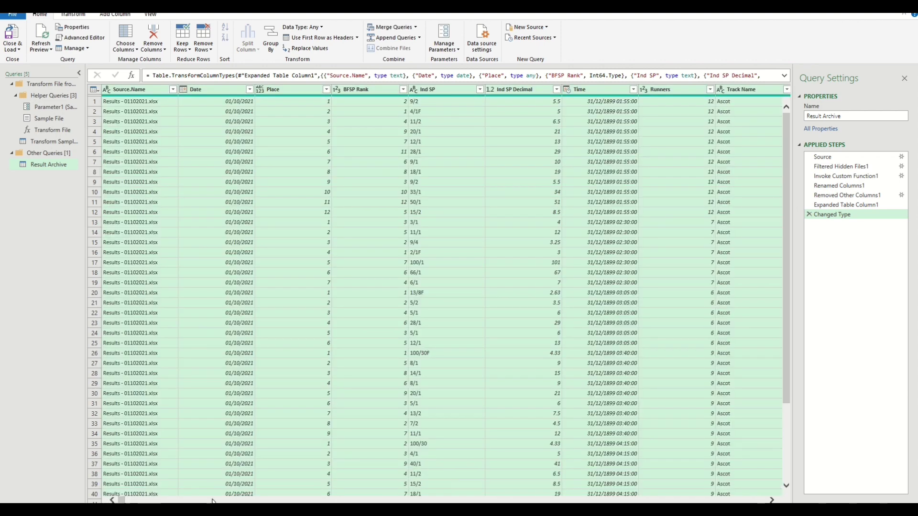
- Add the Class (GB only), Distance, Age, Horse, Weight, Trainer, Jockey, OffR and Race Name columns to the selection
{"action": "left_click", "coordinate": [354, 501]}
{"action": "left_click", "coordinate": [169, 92], "text": "ctrl"}
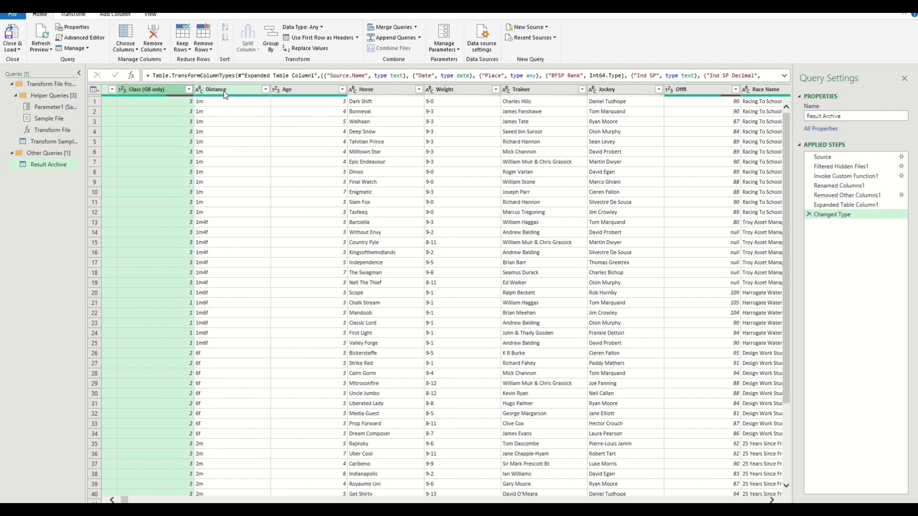
{"action": "left_click", "coordinate": [225, 91], "text": "ctrl"}
{"action": "left_click", "coordinate": [300, 91], "text": "ctrl"}
{"action": "left_click", "coordinate": [373, 92], "text": "ctrl"}
{"action": "left_click", "coordinate": [449, 90], "text": "ctrl"}
{"action": "left_click", "coordinate": [540, 92], "text": "ctrl"}
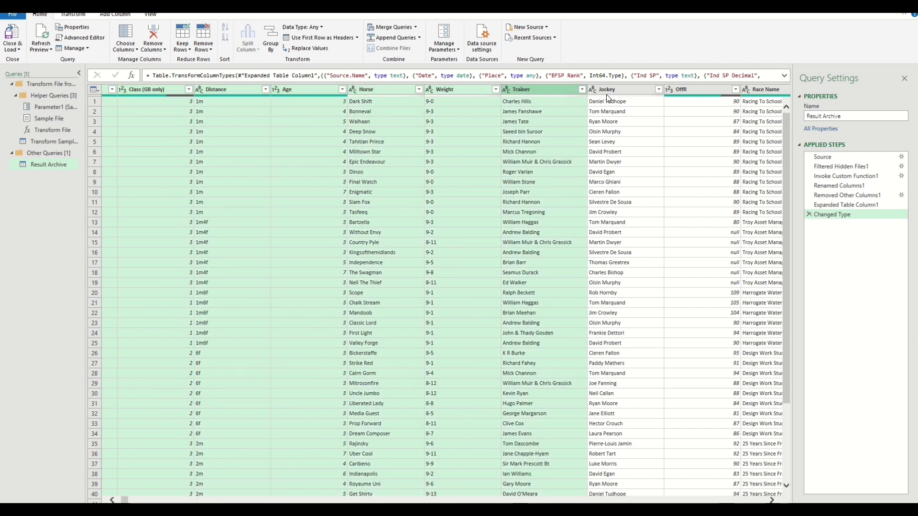
{"action": "left_click", "coordinate": [622, 91], "text": "ctrl"}
{"action": "left_click", "coordinate": [696, 91], "text": "ctrl"}
{"action": "left_click", "coordinate": [764, 90], "text": "ctrl"}
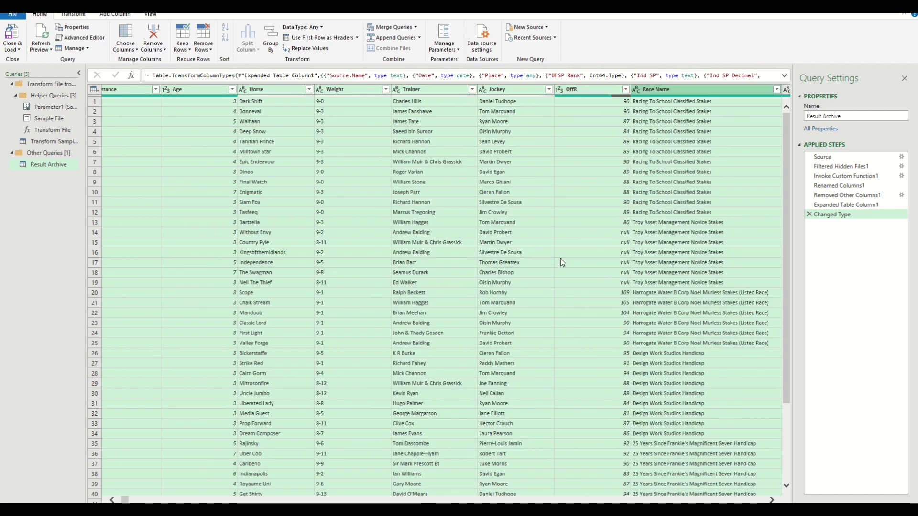
- Extend the column selection with Going, Headgear, WinDist, Min Price, Max Price, Silk No, Pace, Stall / Draw and Winning Time
{"action": "scroll", "coordinate": [561, 258], "scroll_direction": "right", "scroll_amount": 5}
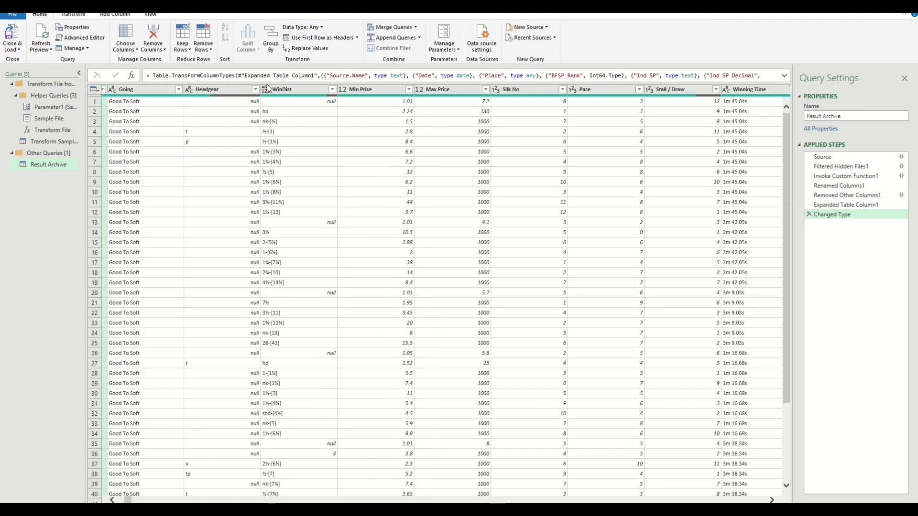
{"action": "left_click", "coordinate": [159, 89], "text": "ctrl"}
{"action": "left_click", "coordinate": [203, 91], "text": "ctrl"}
{"action": "left_click", "coordinate": [294, 91], "text": "ctrl"}
{"action": "left_click", "coordinate": [362, 91], "text": "ctrl"}
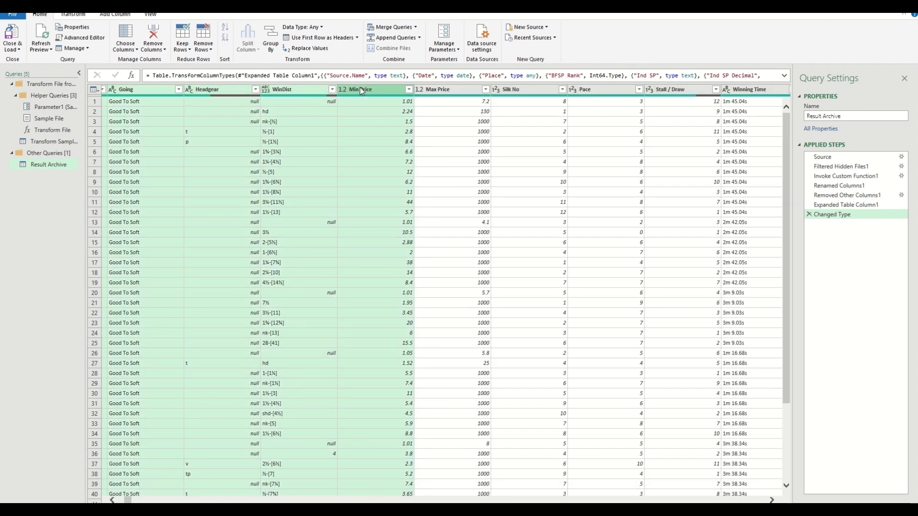
{"action": "left_click", "coordinate": [447, 90], "text": "ctrl"}
{"action": "left_click", "coordinate": [519, 91], "text": "ctrl"}
{"action": "left_click", "coordinate": [596, 91], "text": "ctrl"}
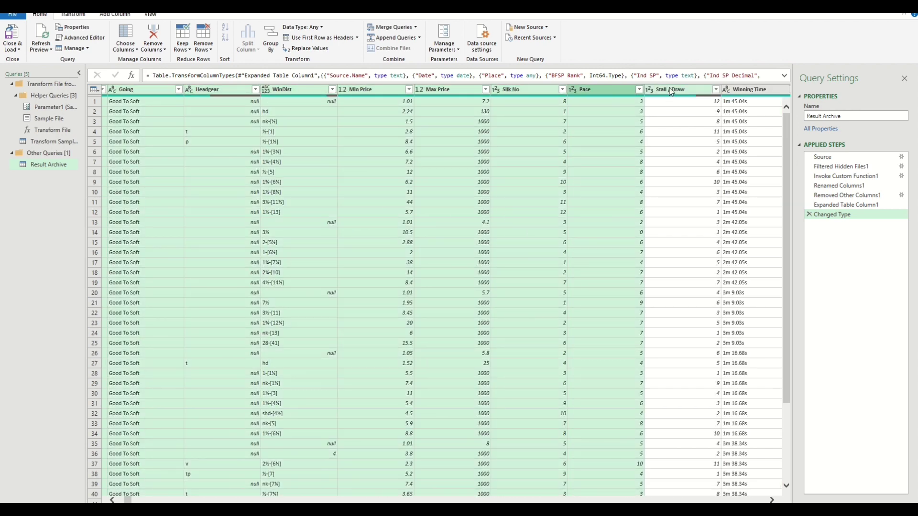
{"action": "left_click", "coordinate": [671, 91], "text": "ctrl"}
{"action": "left_click", "coordinate": [751, 91], "text": "ctrl"}
- Include Prize Money, BSP, the 15, 10, 5, 3, 2 and 1 minute price columns and Post Time in the selection
{"action": "scroll", "coordinate": [575, 494], "scroll_direction": "right", "scroll_amount": 10}
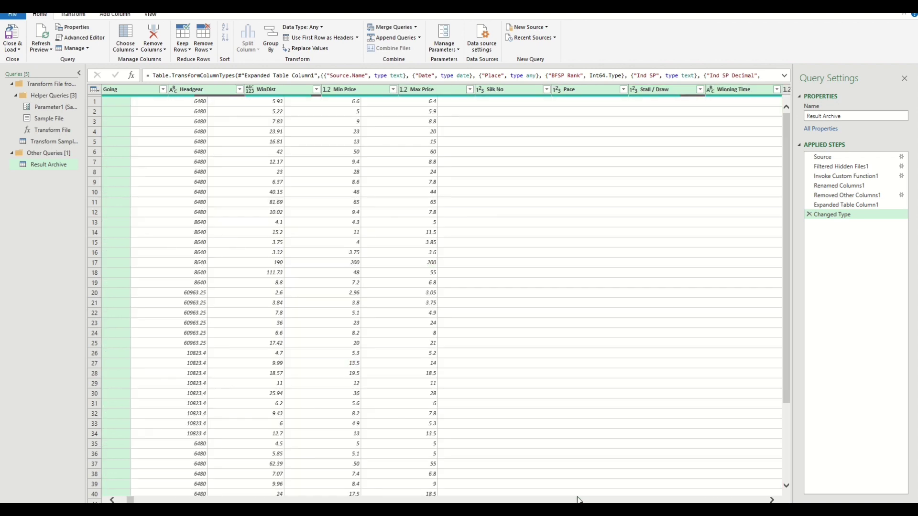
{"action": "left_click", "coordinate": [149, 91], "text": "ctrl"}
{"action": "left_click", "coordinate": [210, 91], "text": "ctrl"}
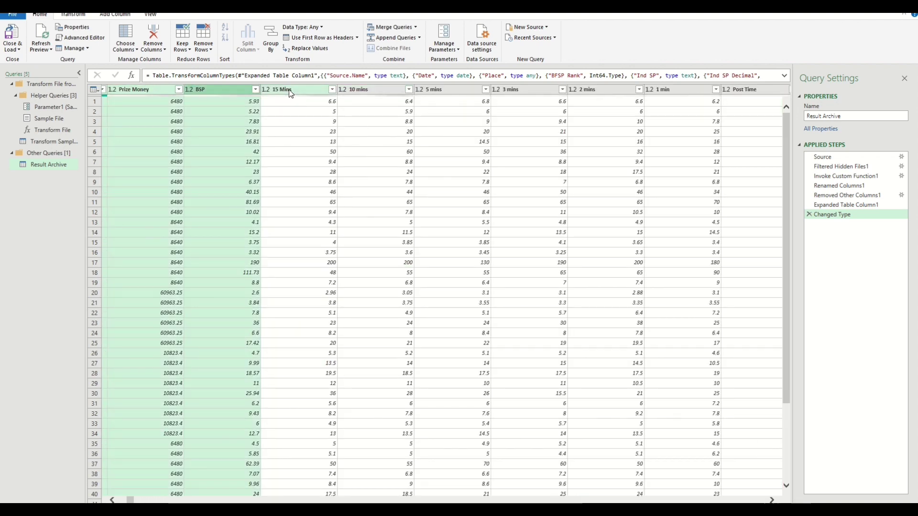
{"action": "left_click", "coordinate": [287, 91], "text": "ctrl"}
{"action": "left_click", "coordinate": [365, 91], "text": "ctrl"}
{"action": "left_click", "coordinate": [438, 89], "text": "ctrl"}
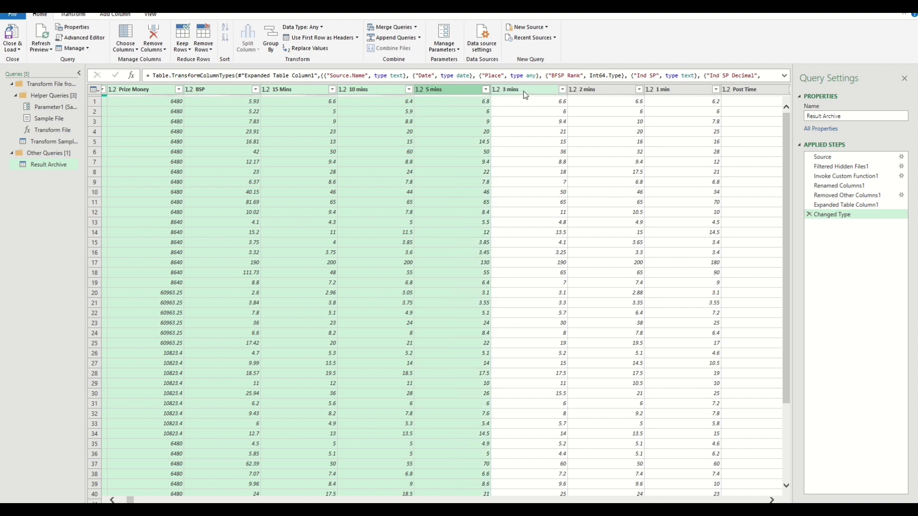
{"action": "left_click", "coordinate": [523, 91], "text": "ctrl"}
{"action": "left_click", "coordinate": [588, 91], "text": "ctrl"}
{"action": "left_click", "coordinate": [669, 91], "text": "ctrl"}
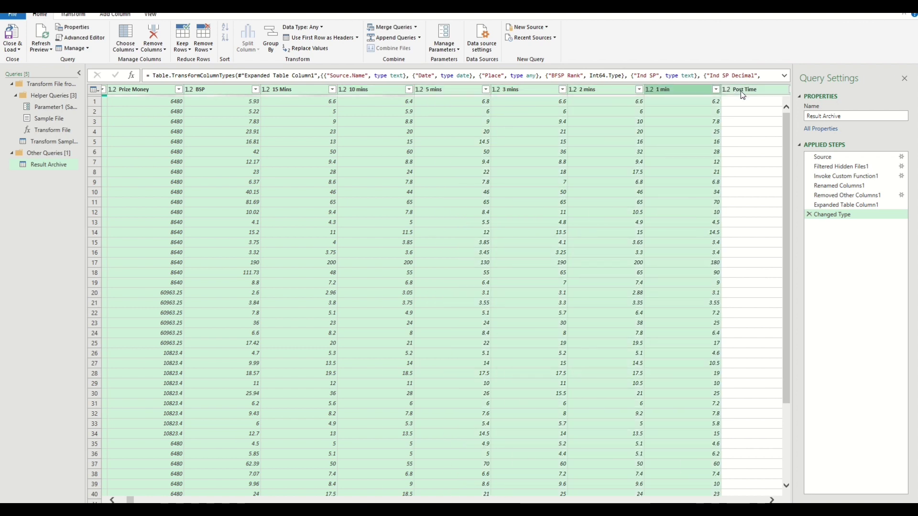
{"action": "left_click", "coordinate": [742, 90], "text": "ctrl"}
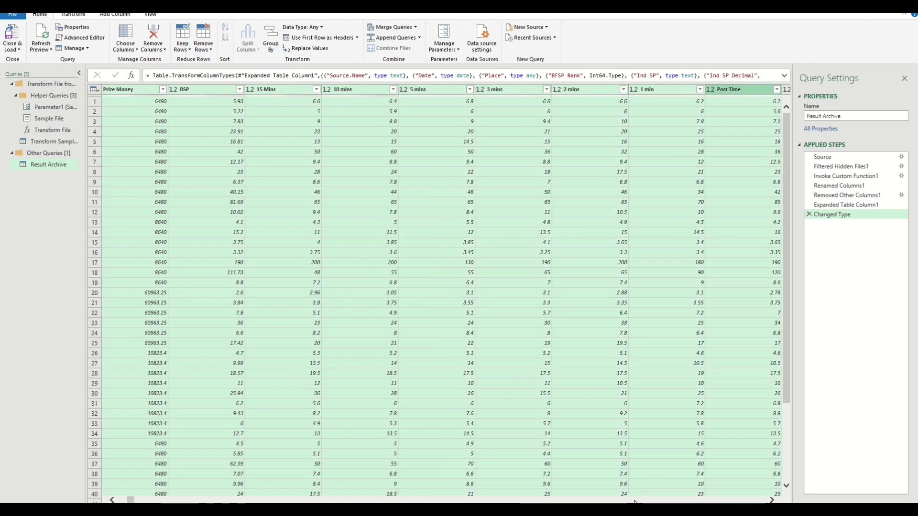
- Remove all columns other than the selected ones, from Source.Name through Post Time, and return to the first columns
{"action": "left_click", "coordinate": [772, 500]}
{"action": "left_click", "coordinate": [772, 500]}
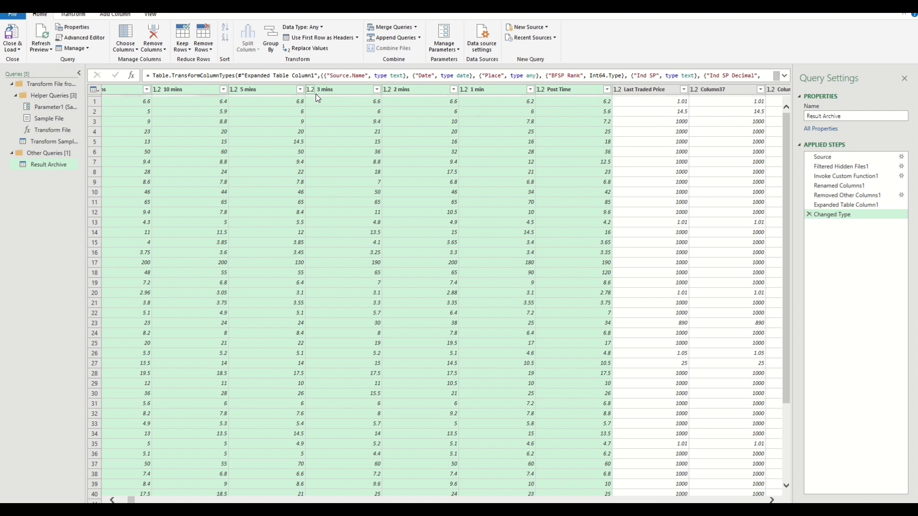
{"action": "right_click", "coordinate": [330, 93]}
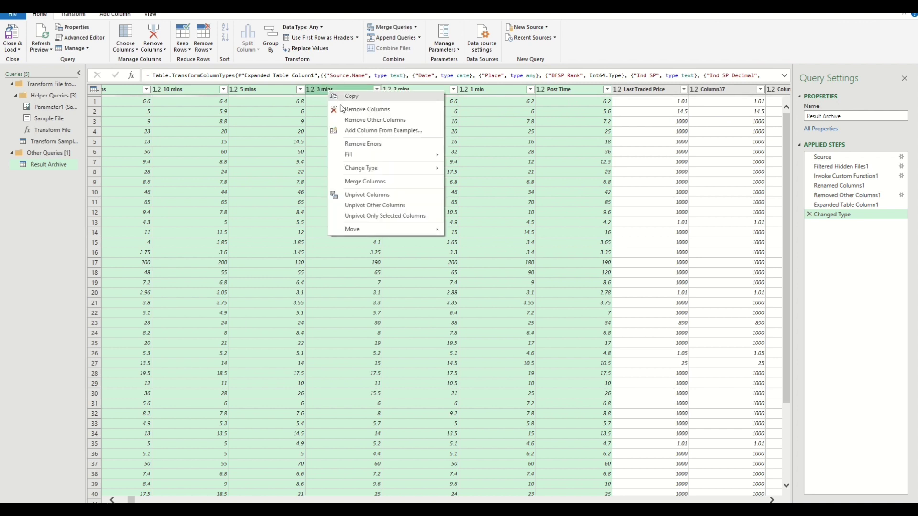
{"action": "left_click", "coordinate": [380, 124]}
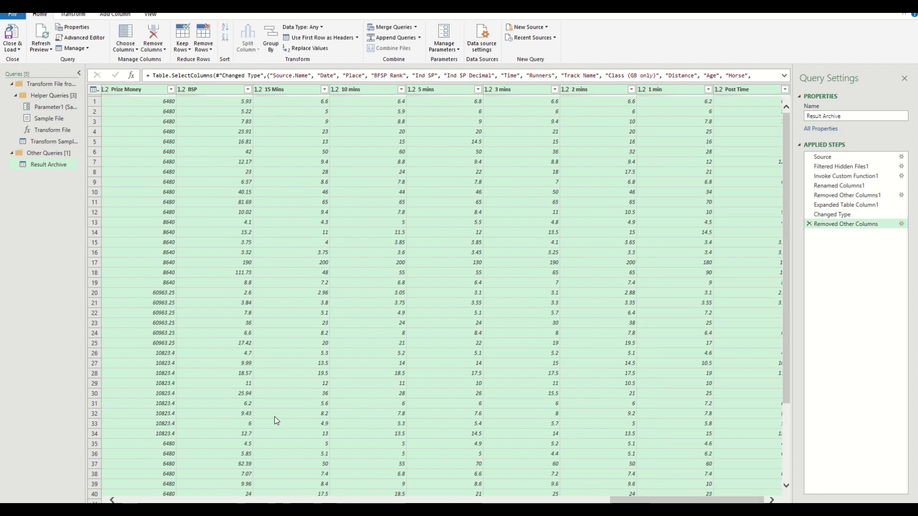
{"action": "left_click", "coordinate": [253, 353]}
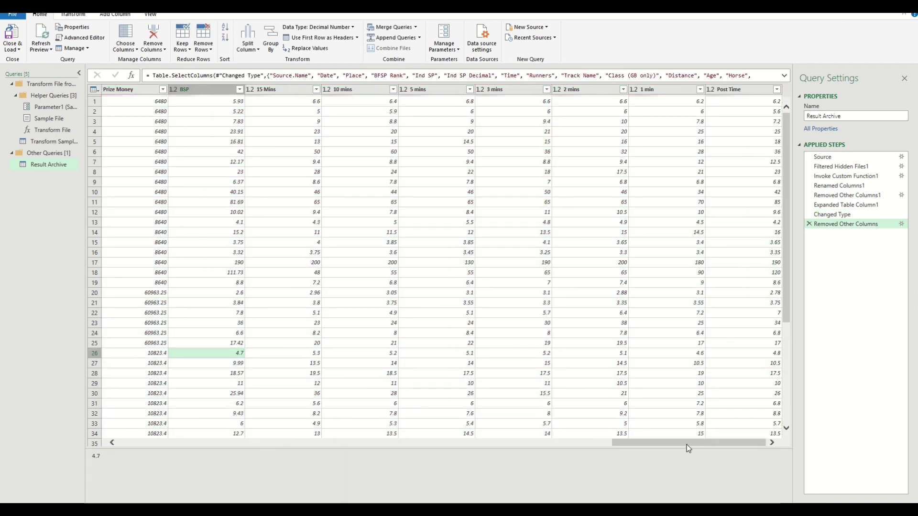
{"action": "left_click_drag", "start_coordinate": [686, 445], "coordinate": [145, 443]}
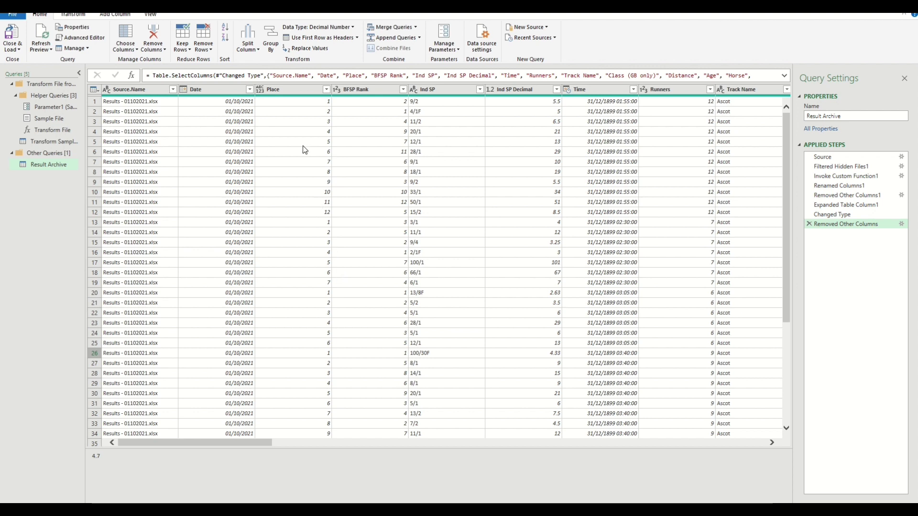
- Filter the BFSP Rank column to keep only rows with a rank greater than 3
{"action": "left_click", "coordinate": [404, 90]}
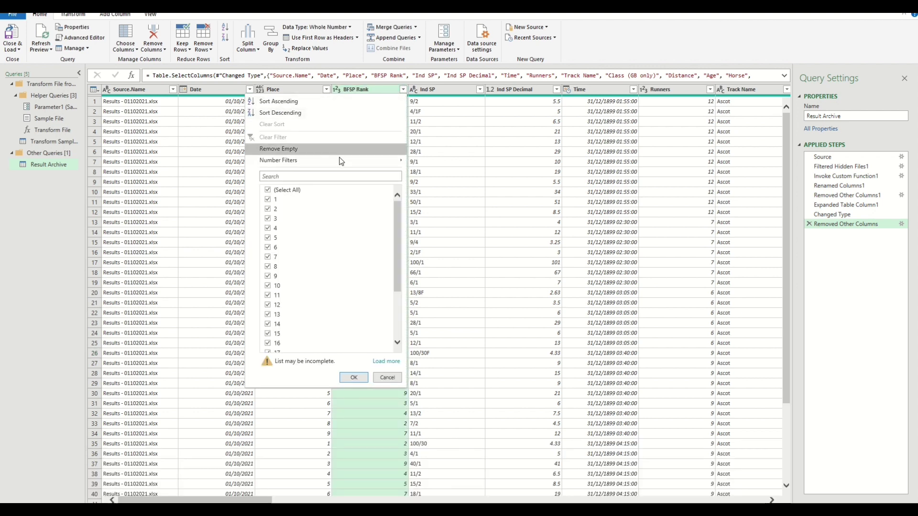
{"action": "mouse_move", "coordinate": [340, 160]}
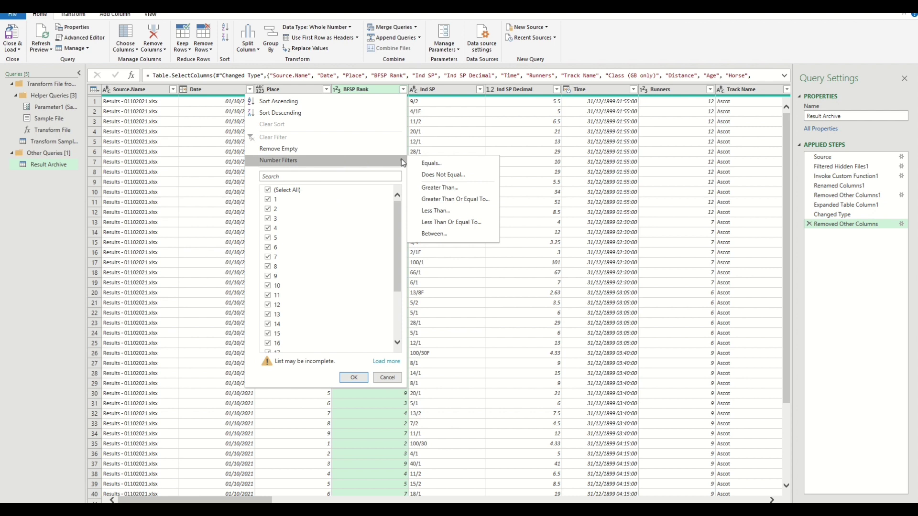
{"action": "left_click", "coordinate": [464, 191]}
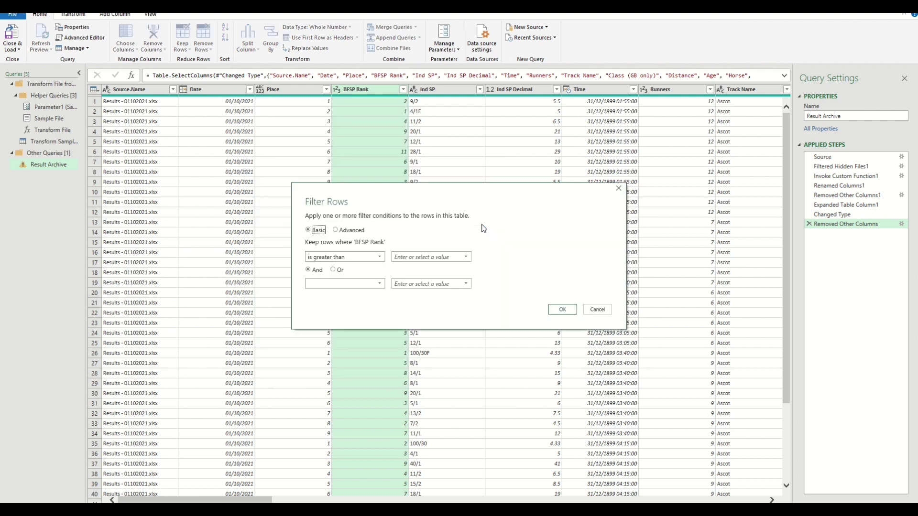
{"action": "left_click", "coordinate": [436, 257]}
{"action": "type", "text": "3"}
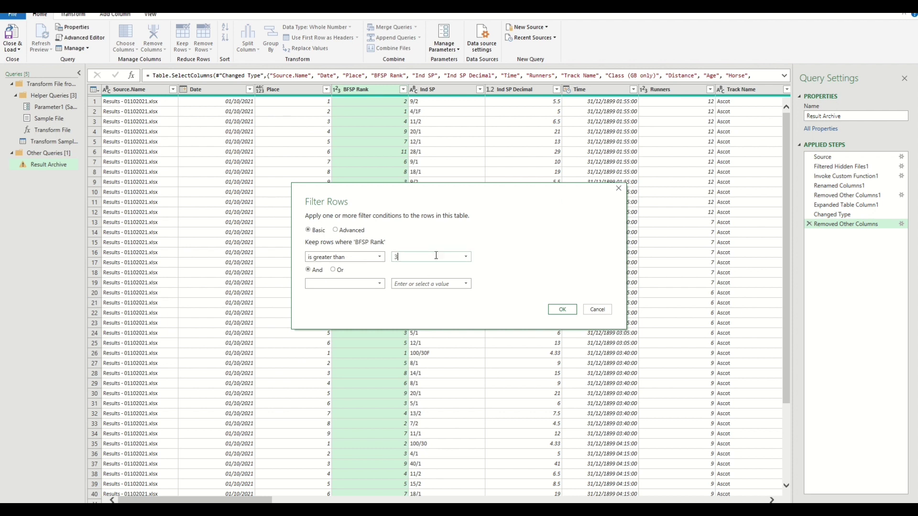
{"action": "left_click", "coordinate": [559, 311]}
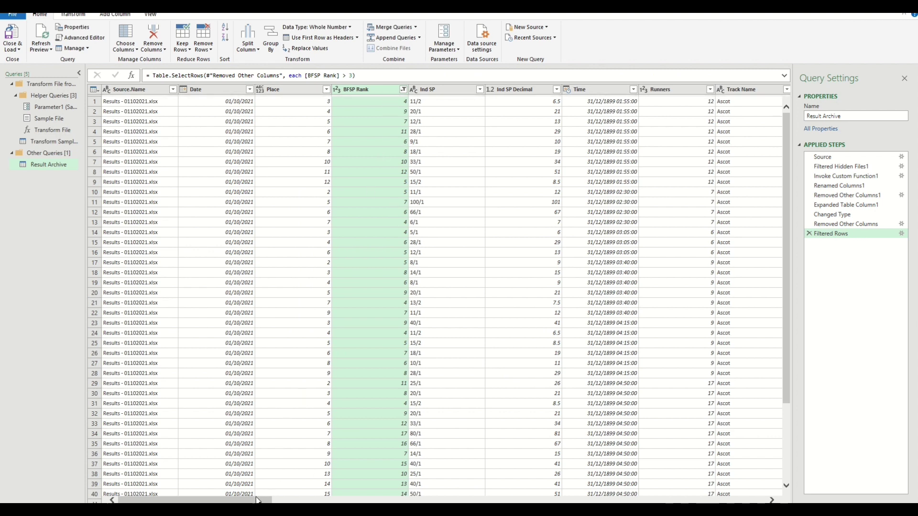
- Filter the Runners column to keep only races with more than 10 runners
{"action": "left_click_drag", "start_coordinate": [258, 500], "coordinate": [282, 502]}
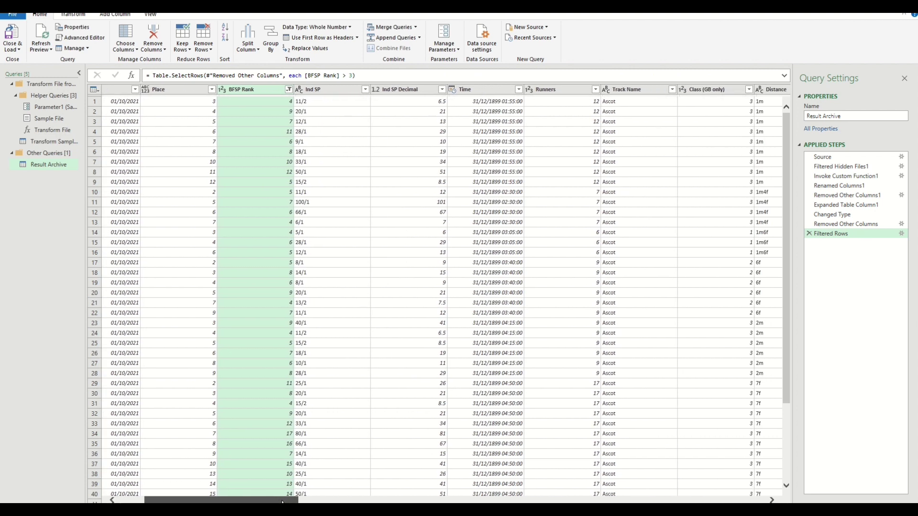
{"action": "left_click", "coordinate": [595, 89]}
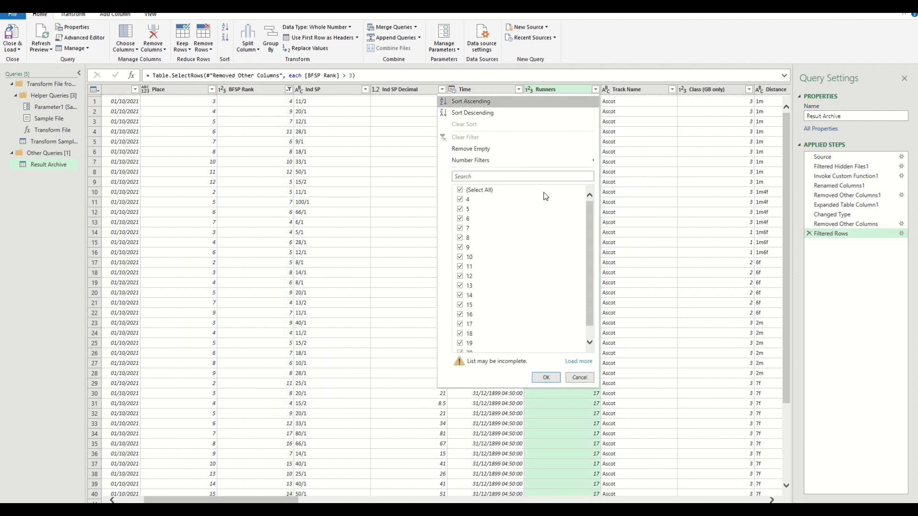
{"action": "mouse_move", "coordinate": [536, 162]}
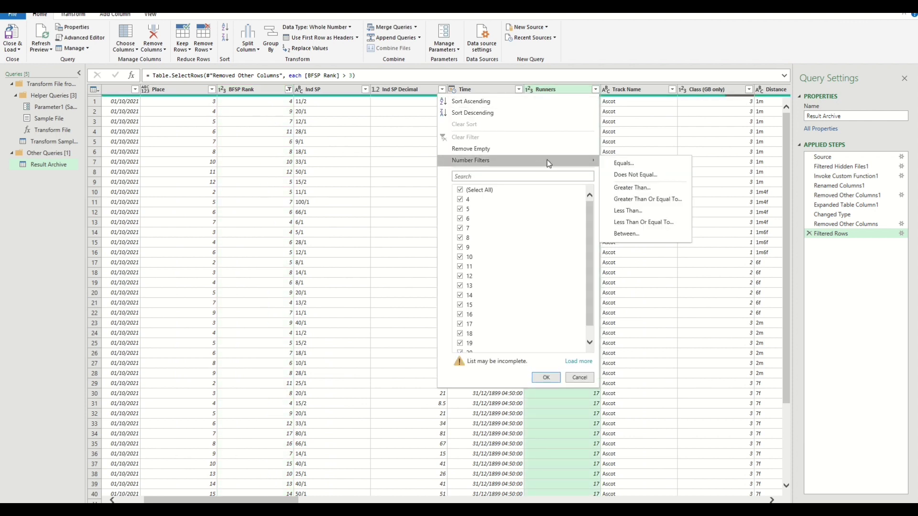
{"action": "left_click", "coordinate": [655, 189]}
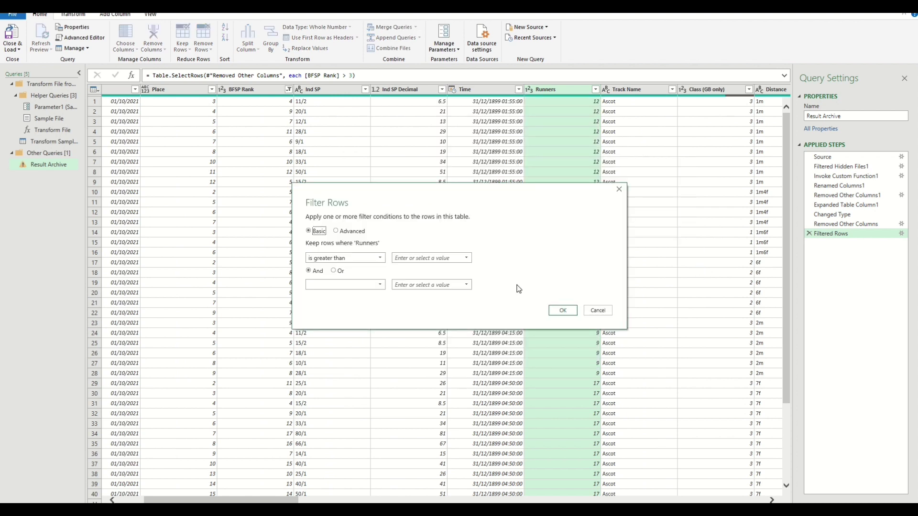
{"action": "left_click", "coordinate": [446, 259]}
{"action": "type", "text": "10"}
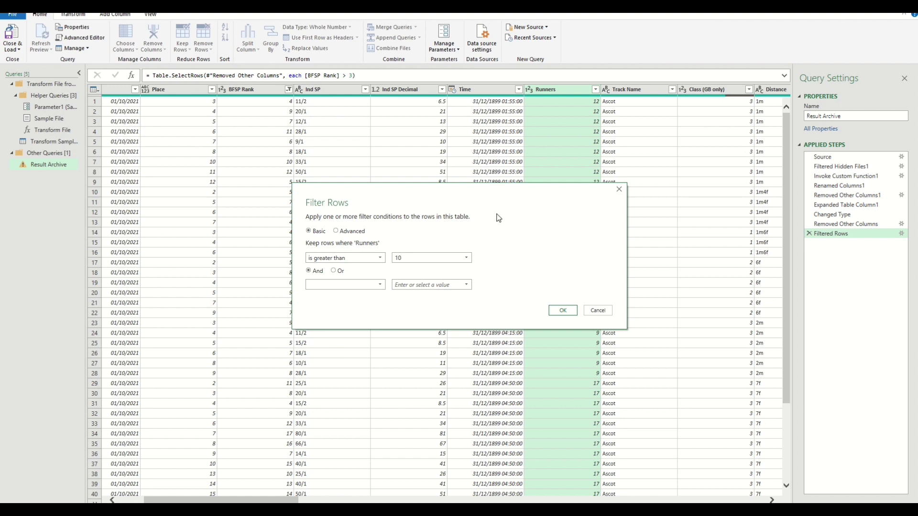
{"action": "left_click", "coordinate": [563, 311]}
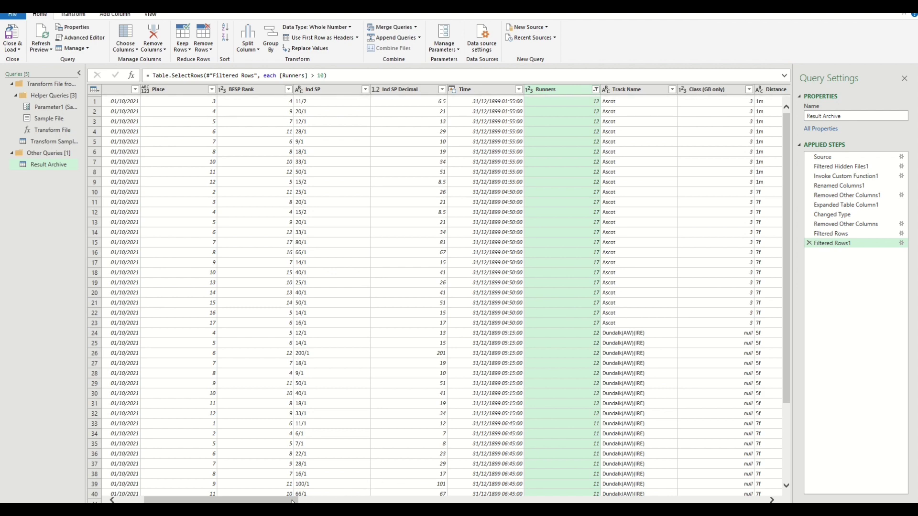
- Filter the BSP column to keep only rows with a value less than 22
{"action": "left_click_drag", "start_coordinate": [293, 501], "coordinate": [682, 501]}
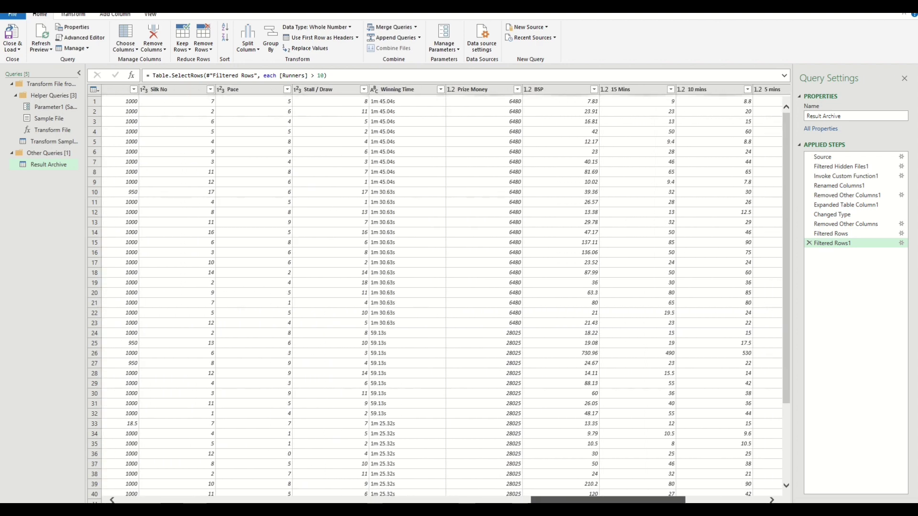
{"action": "left_click", "coordinate": [593, 89]}
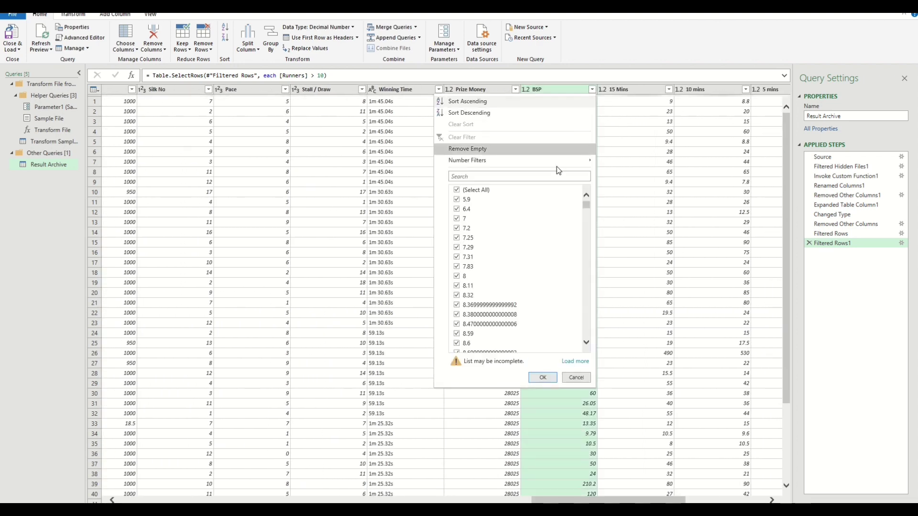
{"action": "mouse_move", "coordinate": [563, 162]}
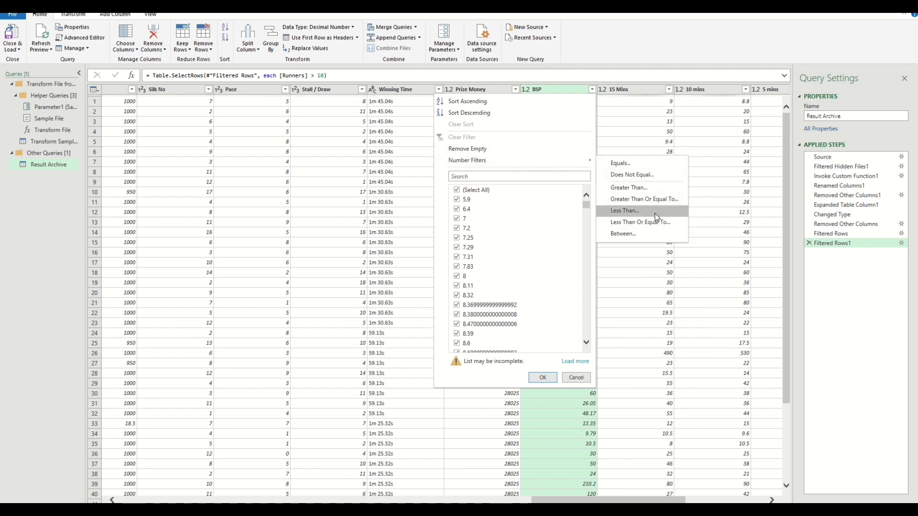
{"action": "left_click", "coordinate": [655, 213]}
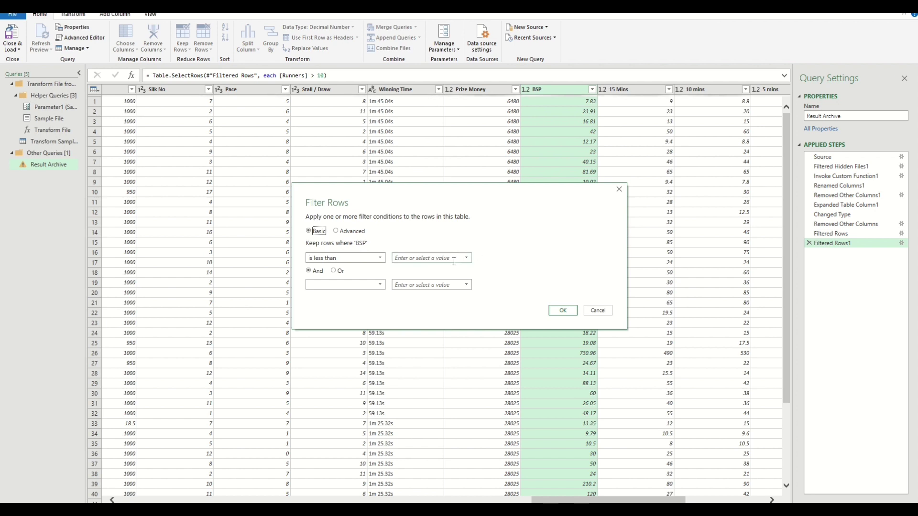
{"action": "left_click", "coordinate": [454, 261]}
{"action": "type", "text": "22"}
{"action": "left_click", "coordinate": [562, 311]}
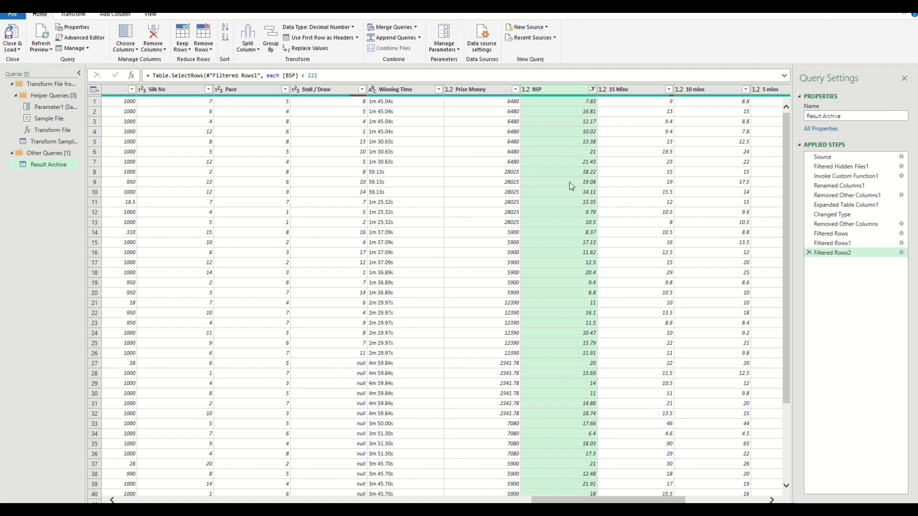
- Close the query editor and load the Result Archive query as a table on a new worksheet
{"action": "left_click_drag", "start_coordinate": [579, 500], "coordinate": [139, 486]}
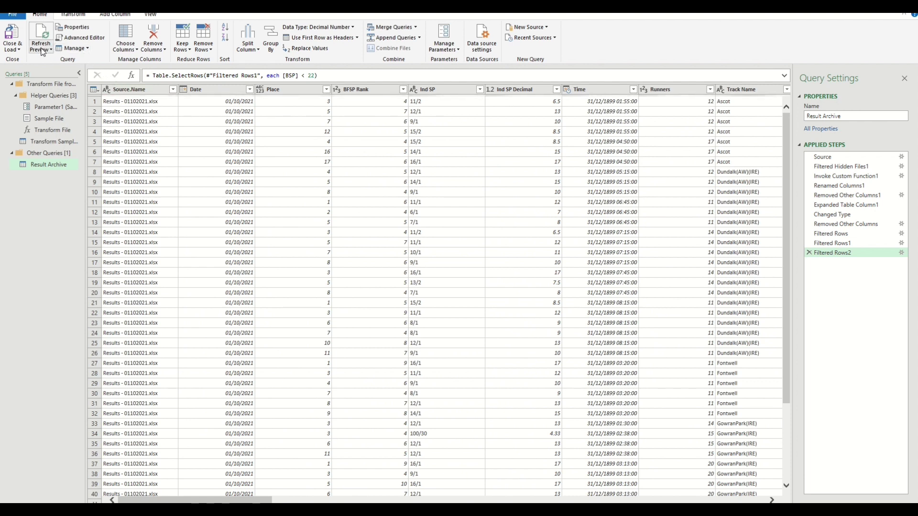
{"action": "left_click", "coordinate": [19, 49]}
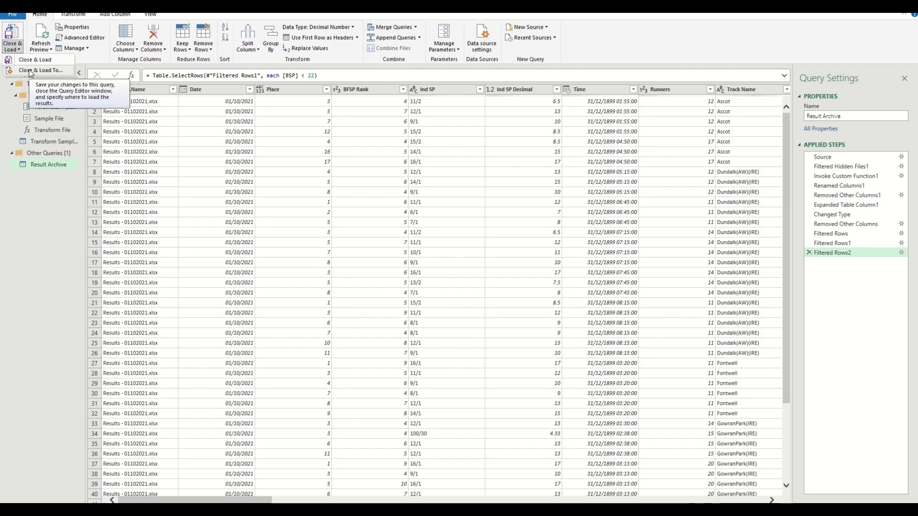
{"action": "left_click", "coordinate": [30, 70]}
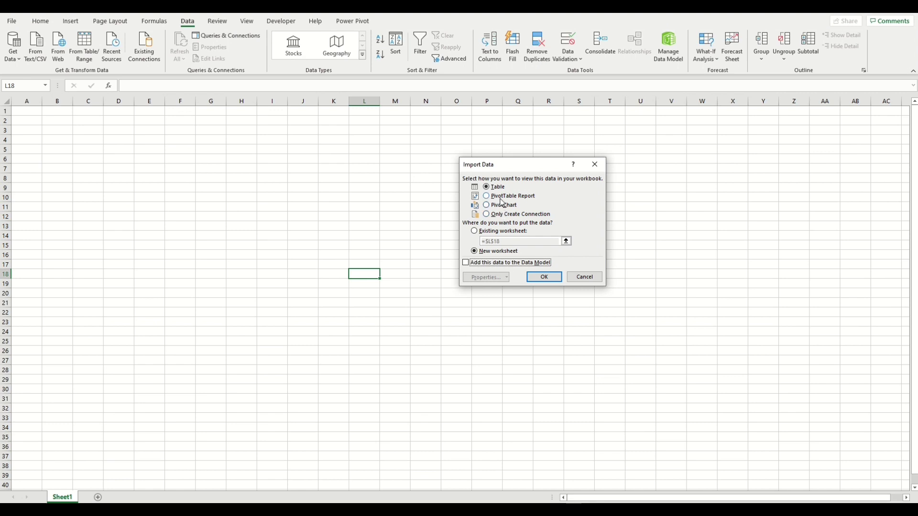
{"action": "left_click", "coordinate": [546, 277]}
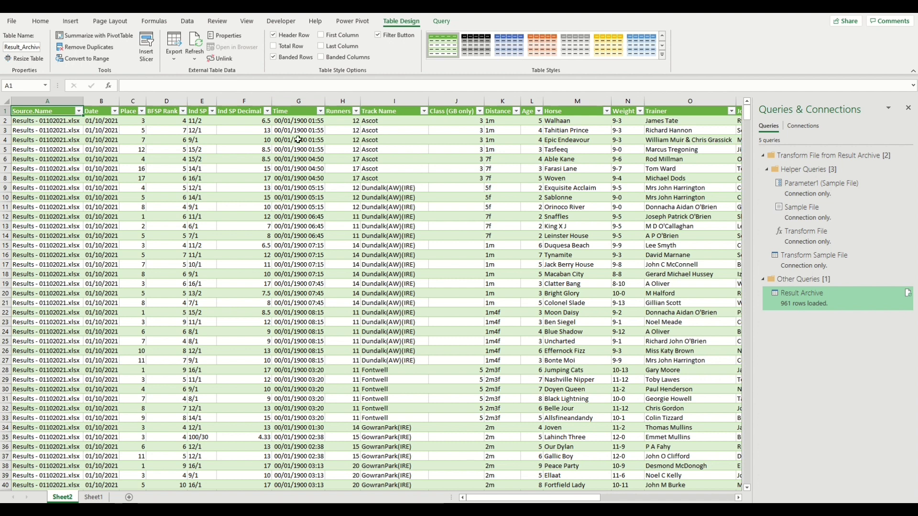
- Format the whole Time column with the Time number category and hide the Queries & Connections list
{"action": "left_click", "coordinate": [304, 101]}
{"action": "right_click", "coordinate": [304, 101]}
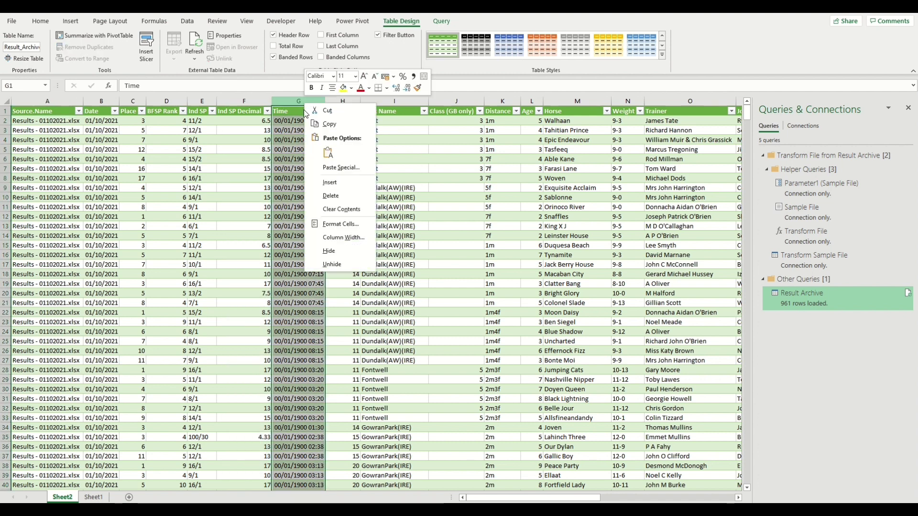
{"action": "left_click", "coordinate": [340, 223]}
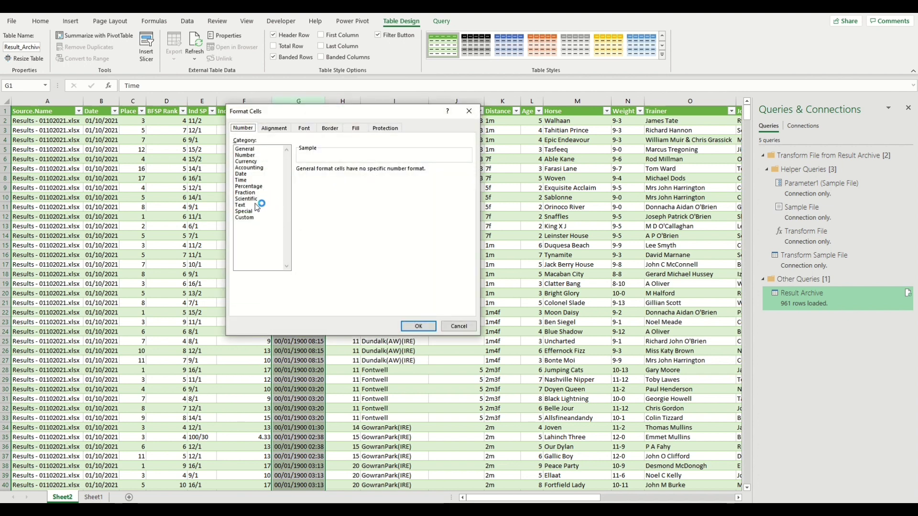
{"action": "double_click", "coordinate": [249, 180]}
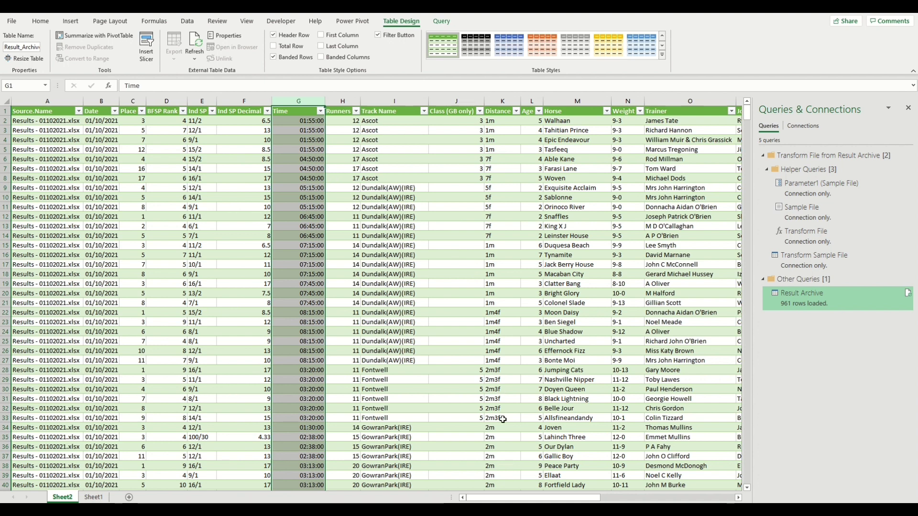
{"action": "left_click", "coordinate": [908, 108]}
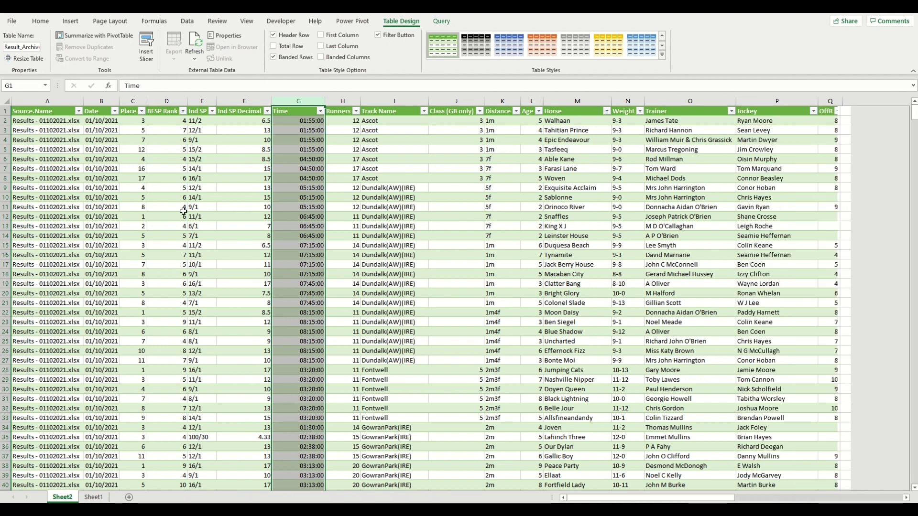
{"action": "left_click", "coordinate": [179, 207]}
{"action": "left_click", "coordinate": [114, 111]}
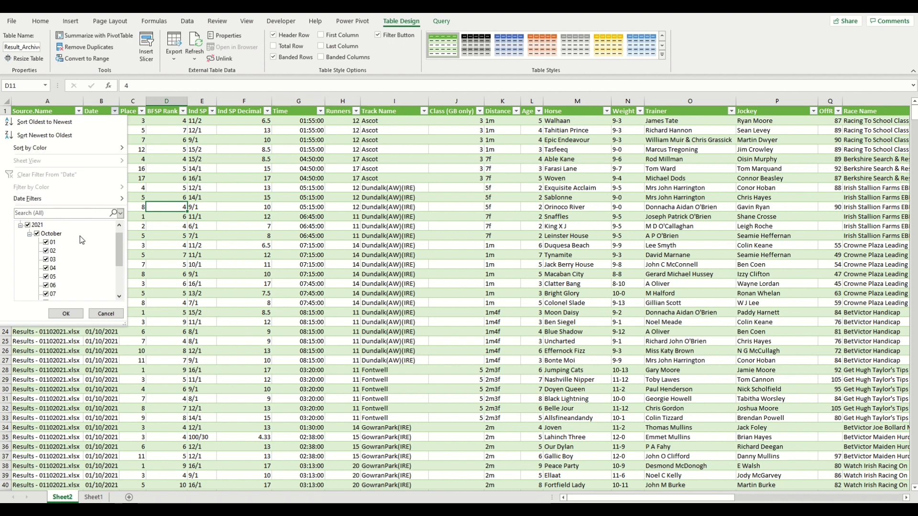
{"action": "mouse_move", "coordinate": [116, 241]}
{"action": "left_mouse_down"}
{"action": "mouse_move", "coordinate": [115, 251]}
{"action": "mouse_move", "coordinate": [119, 233]}
{"action": "mouse_move", "coordinate": [119, 268]}
{"action": "mouse_move", "coordinate": [121, 224]}
{"action": "left_mouse_up"}
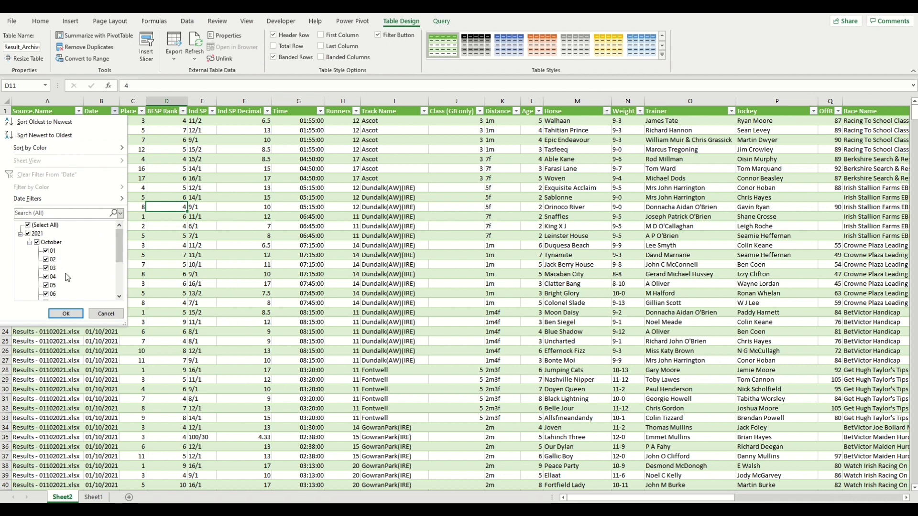
{"action": "left_click", "coordinate": [37, 243]}
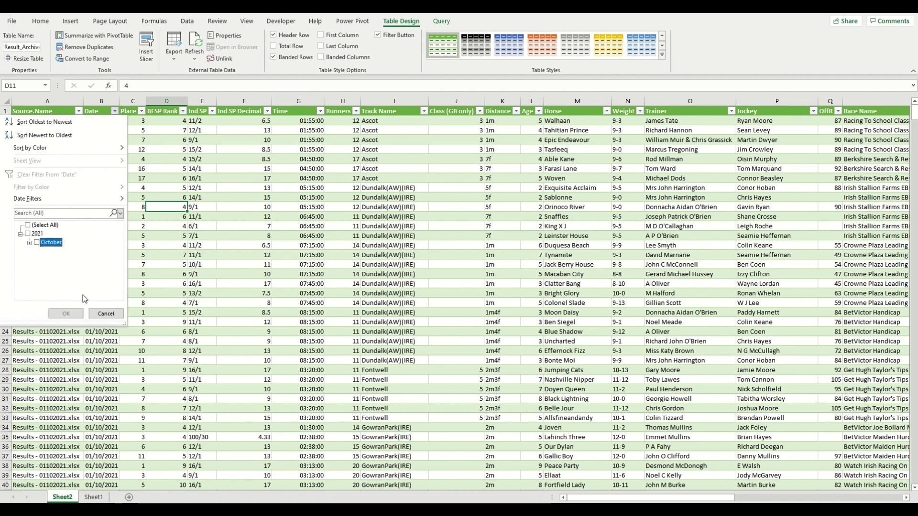
{"action": "left_click", "coordinate": [98, 314]}
{"action": "left_click", "coordinate": [239, 313]}
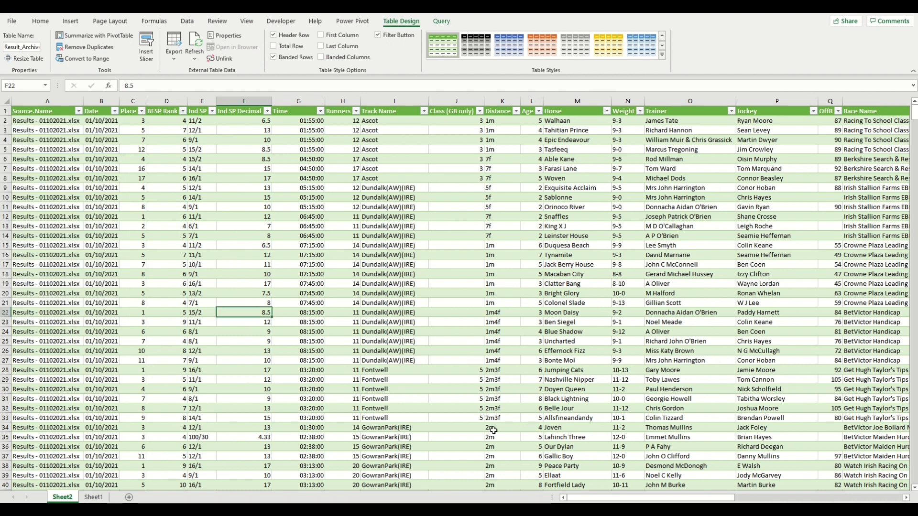
- Add a new table column headed Selection directly after the Post Time column
{"action": "left_click_drag", "start_coordinate": [613, 500], "coordinate": [751, 500]}
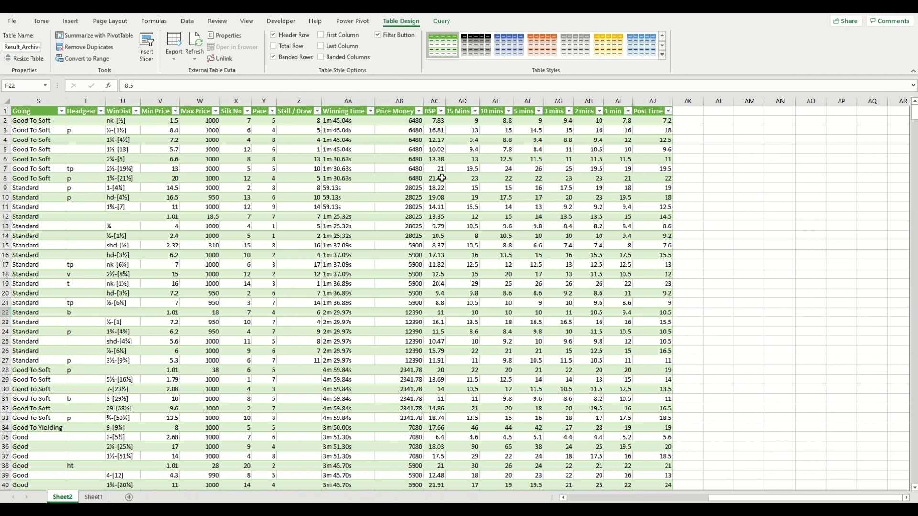
{"action": "left_click", "coordinate": [694, 114]}
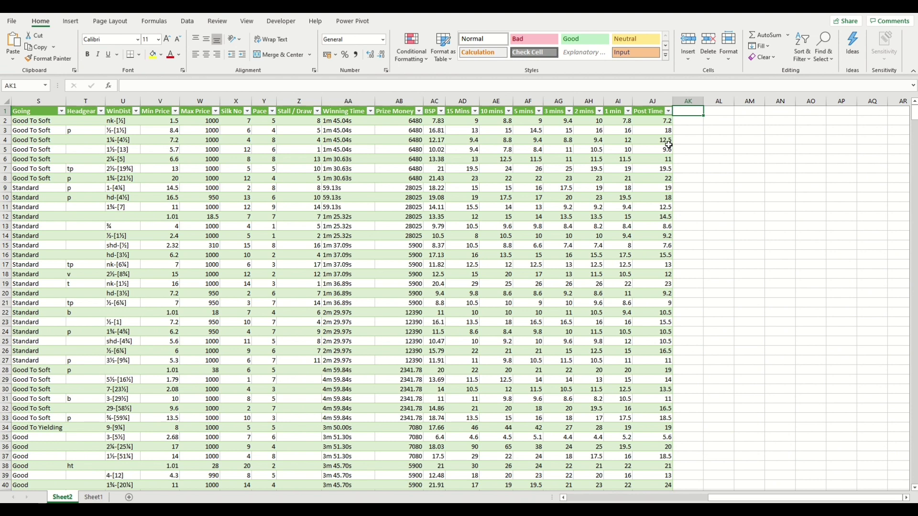
{"action": "type", "text": "Selection"}
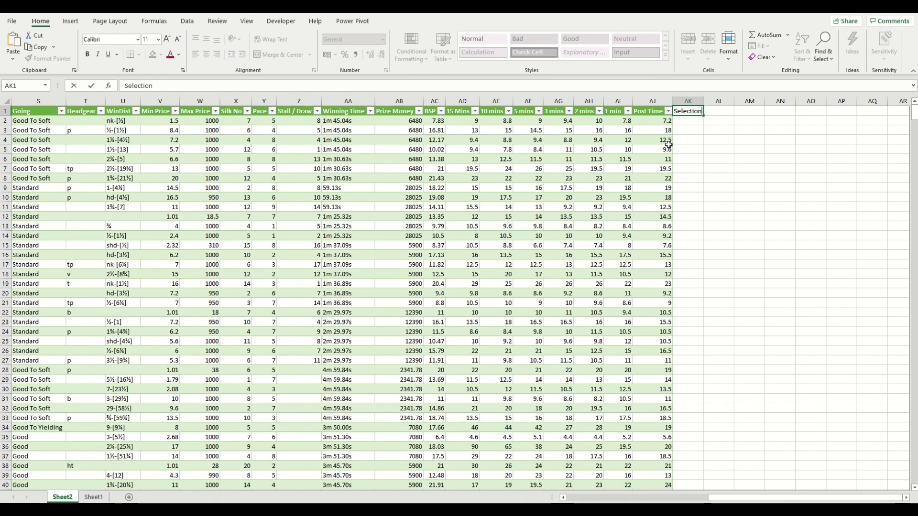
{"action": "key", "text": "Return"}
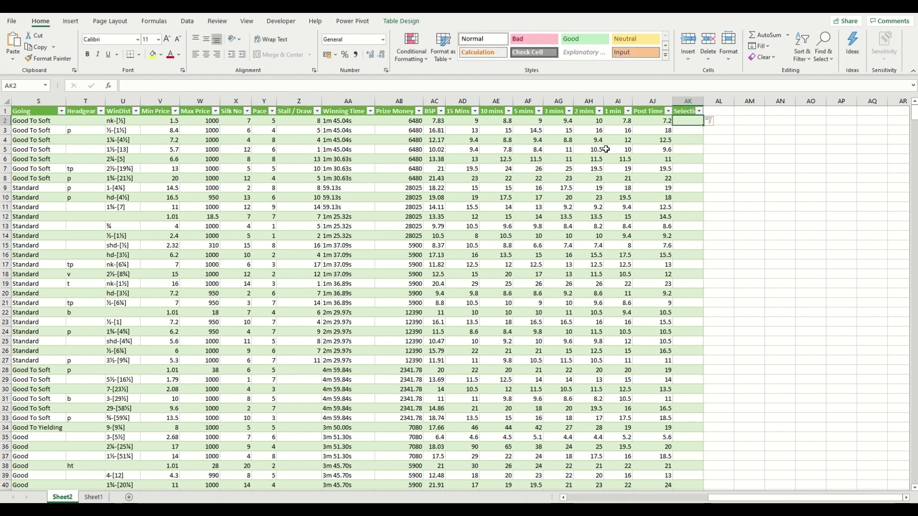
- Fill the Selection column with an IF formula returning 1 when BSP is less than 3 mins and 0 otherwise
{"action": "left_click", "coordinate": [111, 88]}
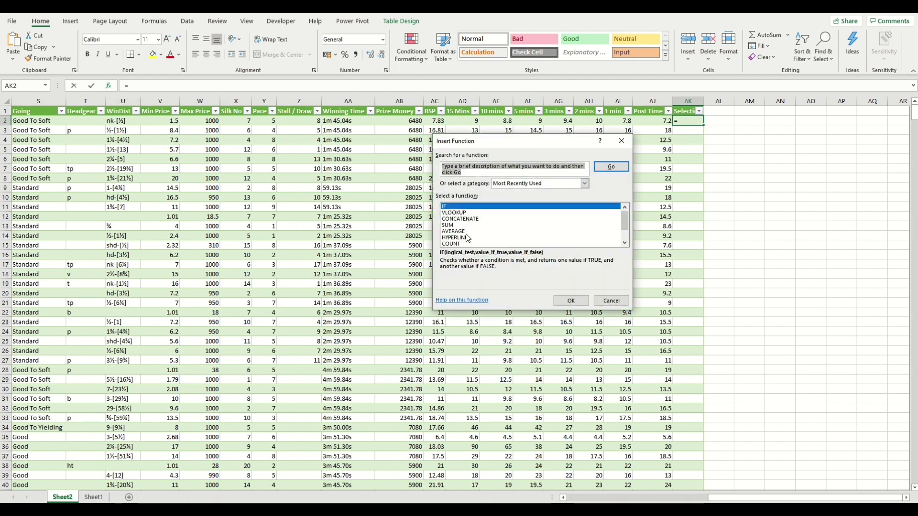
{"action": "left_click", "coordinate": [572, 301]}
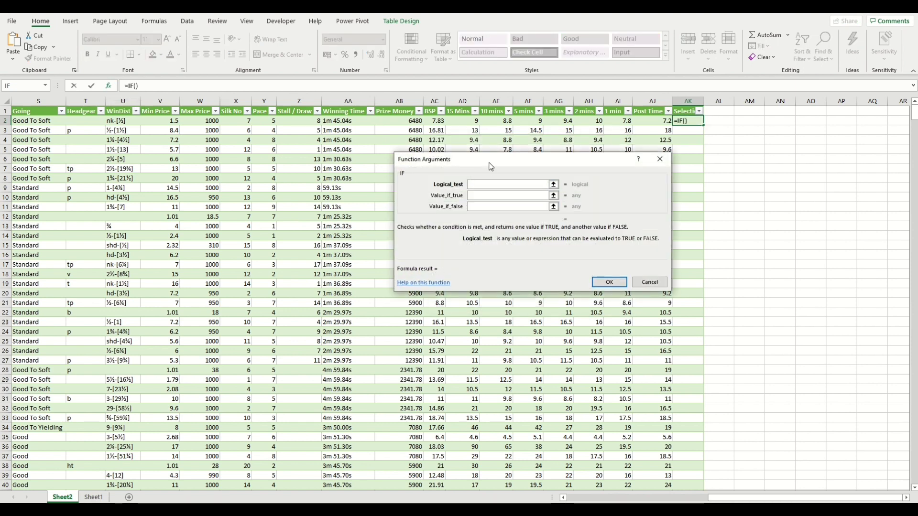
{"action": "left_click_drag", "start_coordinate": [491, 167], "coordinate": [494, 195]}
{"action": "left_click", "coordinate": [439, 124]}
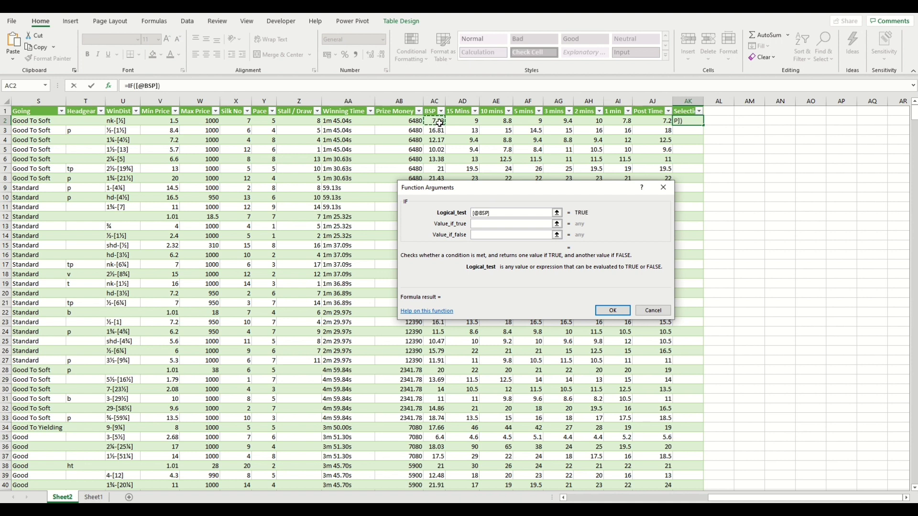
{"action": "type", "text": "<"}
{"action": "left_click", "coordinate": [561, 122]}
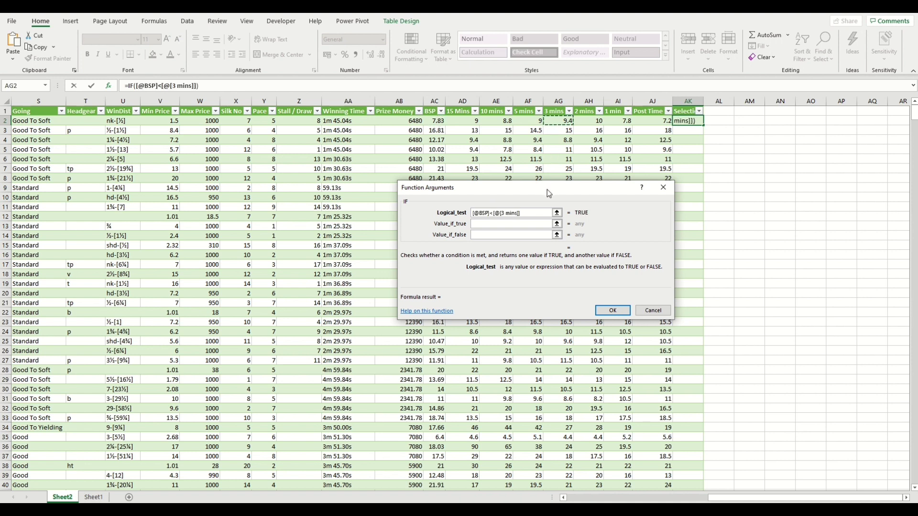
{"action": "left_click", "coordinate": [527, 224]}
{"action": "type", "text": "1"}
{"action": "key", "text": "Tab"}
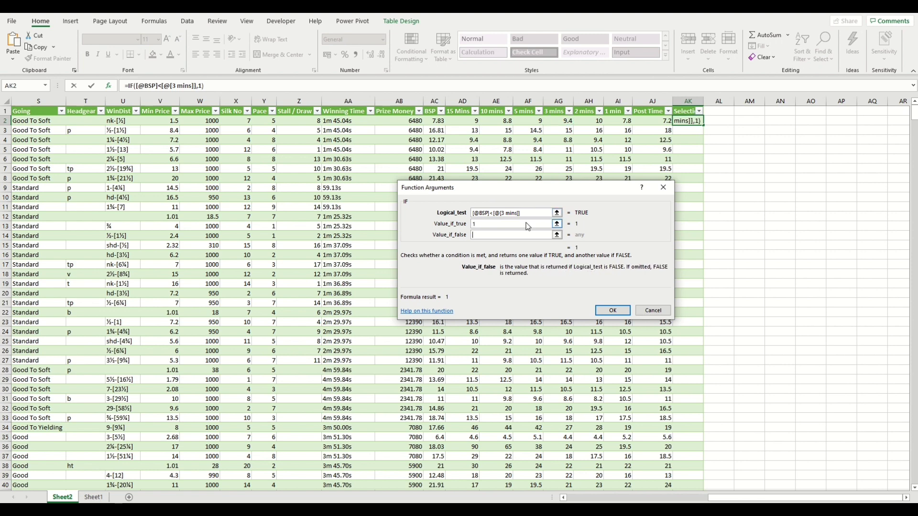
{"action": "type", "text": "0"}
{"action": "left_click", "coordinate": [613, 310]}
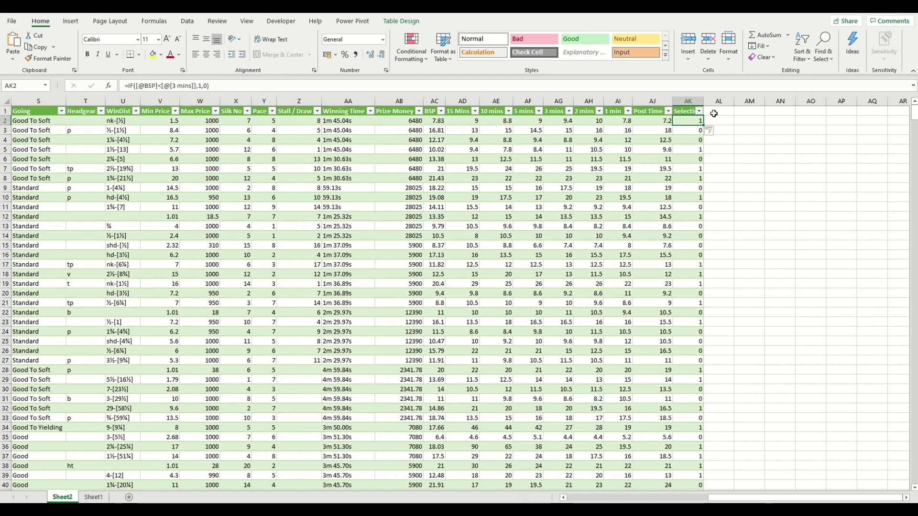
- Add a new table column headed P/L directly after the Selection column
{"action": "left_click", "coordinate": [714, 113]}
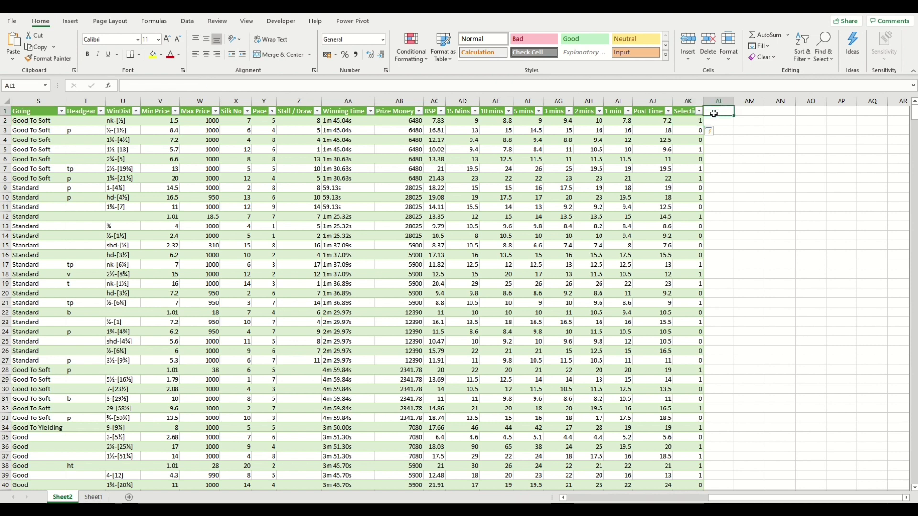
{"action": "type", "text": "P/L"}
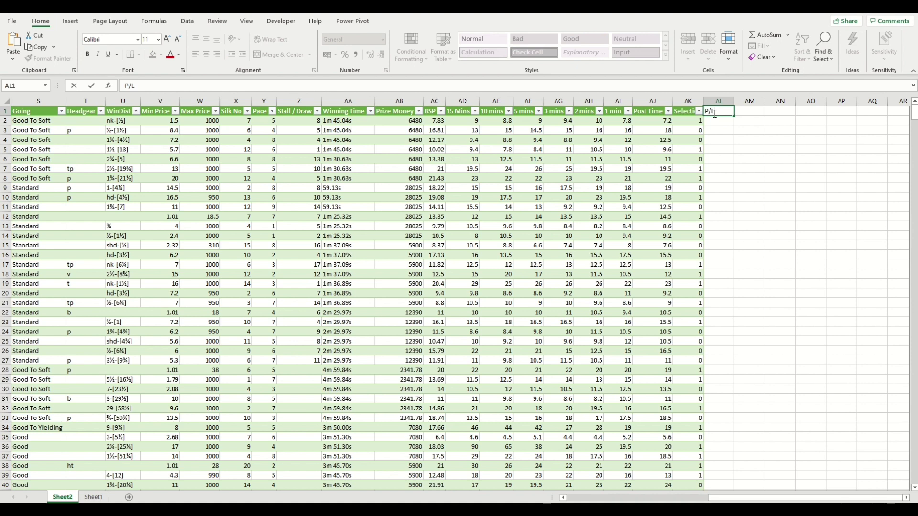
{"action": "key", "text": "Return"}
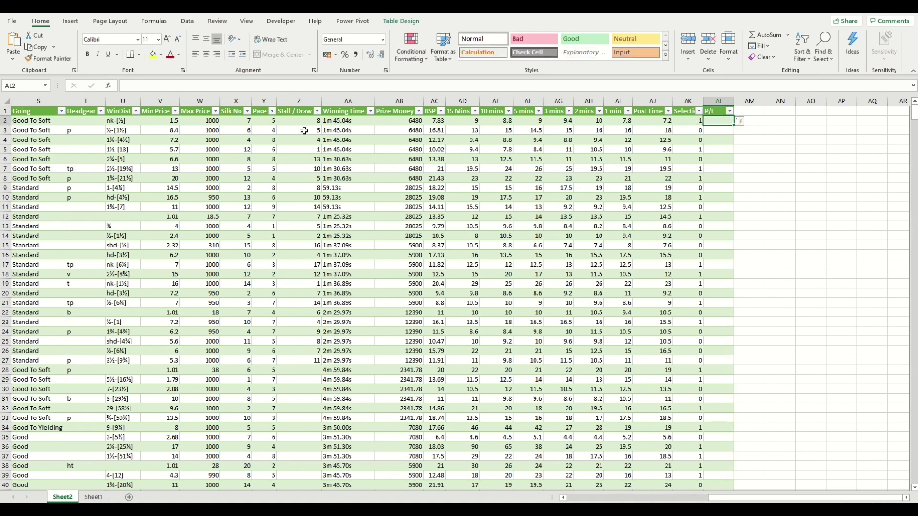
- Start an IF function in the first P/L cell with the logical test that Place equals 1
{"action": "left_click", "coordinate": [110, 86]}
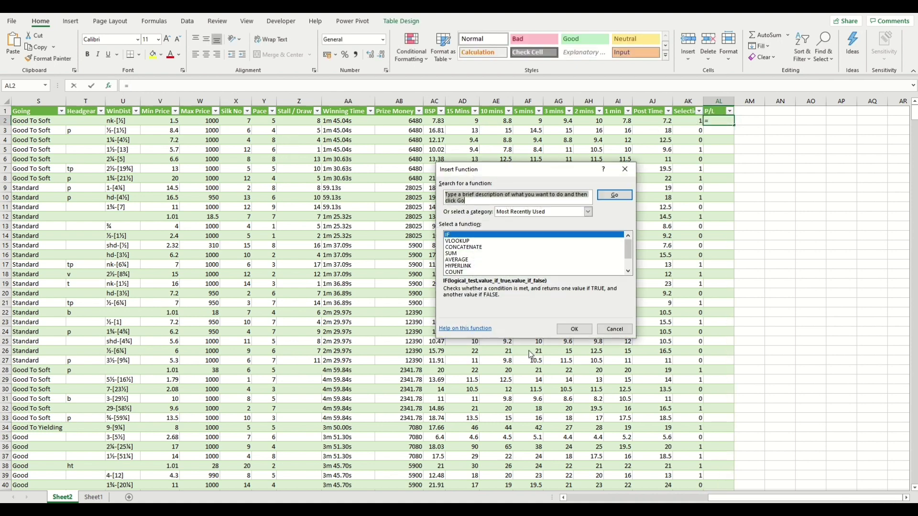
{"action": "left_click", "coordinate": [576, 329]}
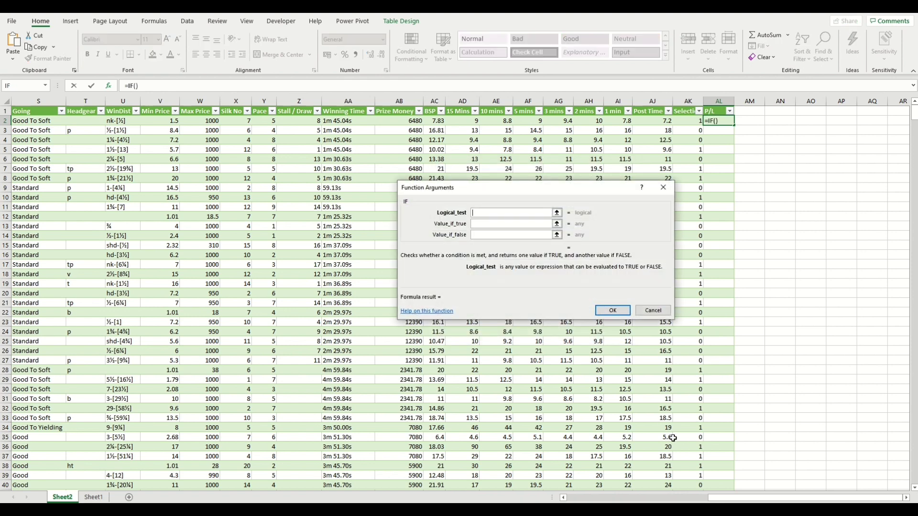
{"action": "left_click_drag", "start_coordinate": [737, 499], "coordinate": [598, 499]}
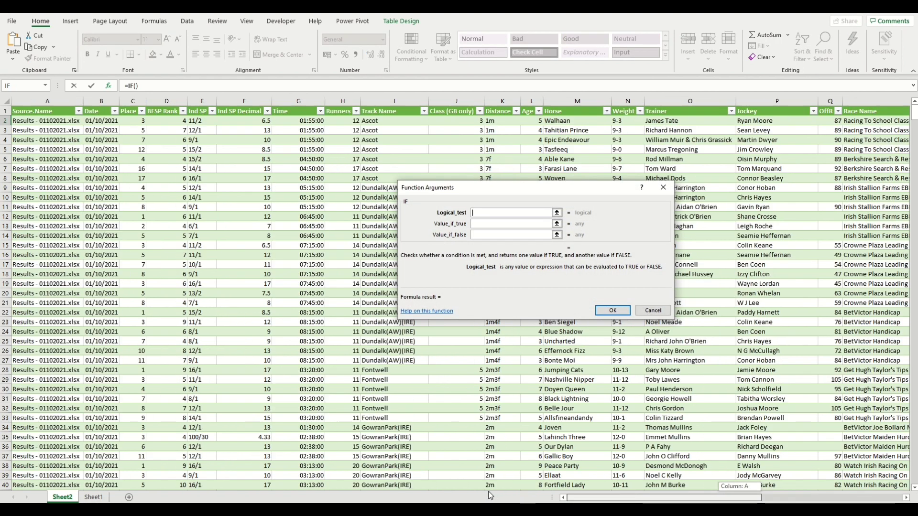
{"action": "left_click", "coordinate": [136, 123]}
{"action": "type", "text": "=1"}
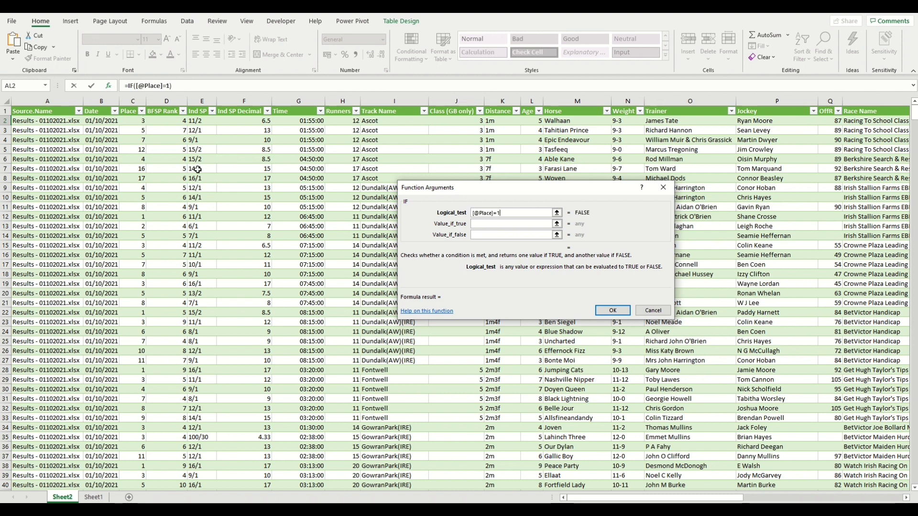
{"action": "key", "text": "Tab"}
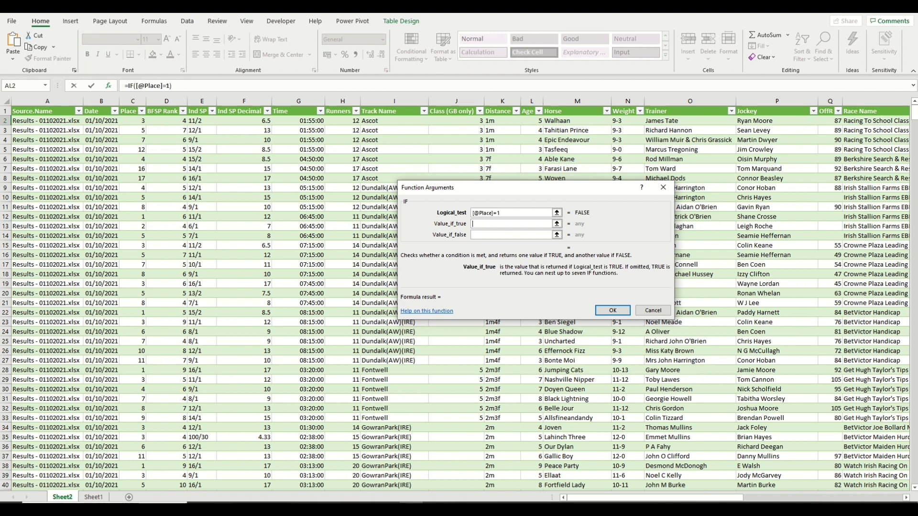
{"action": "left_click_drag", "start_coordinate": [679, 497], "coordinate": [856, 500]}
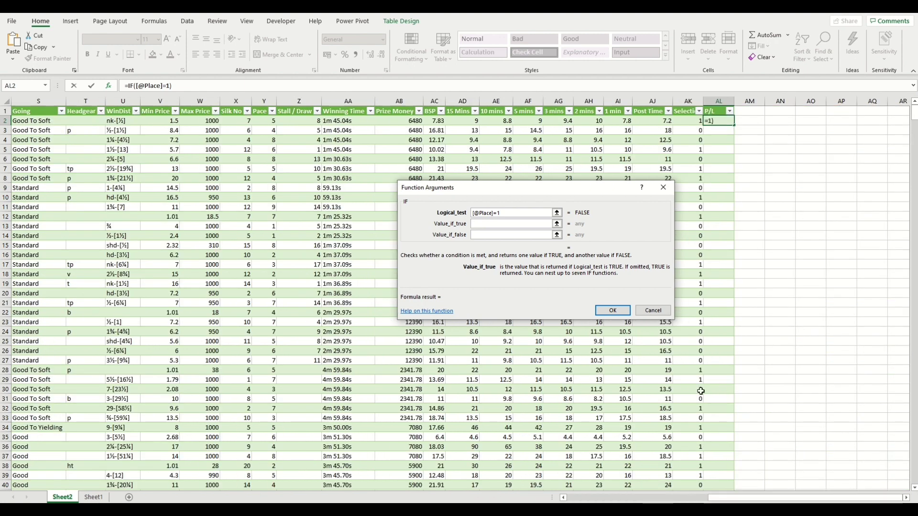
{"action": "type", "text": "("}
{"action": "left_click", "coordinate": [438, 123]}
{"action": "type", "text": "-1)"}
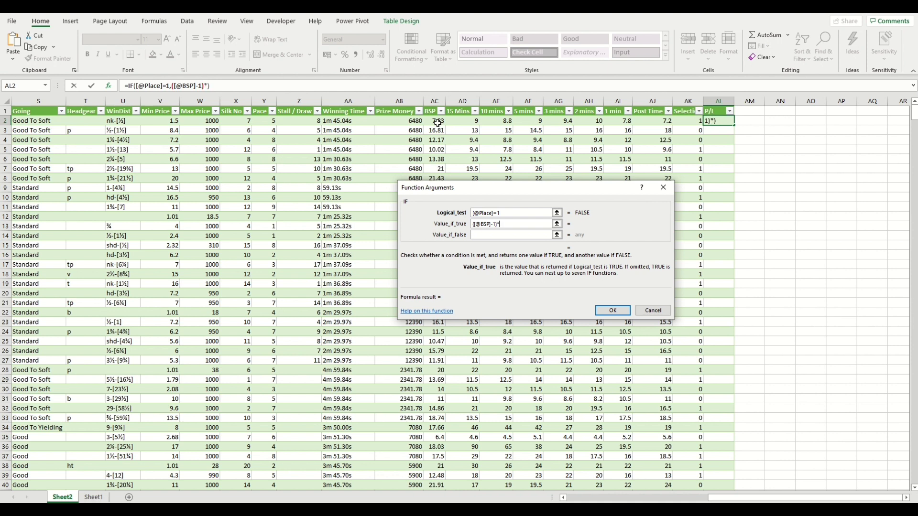
{"action": "type", "text": "*10*.98"}
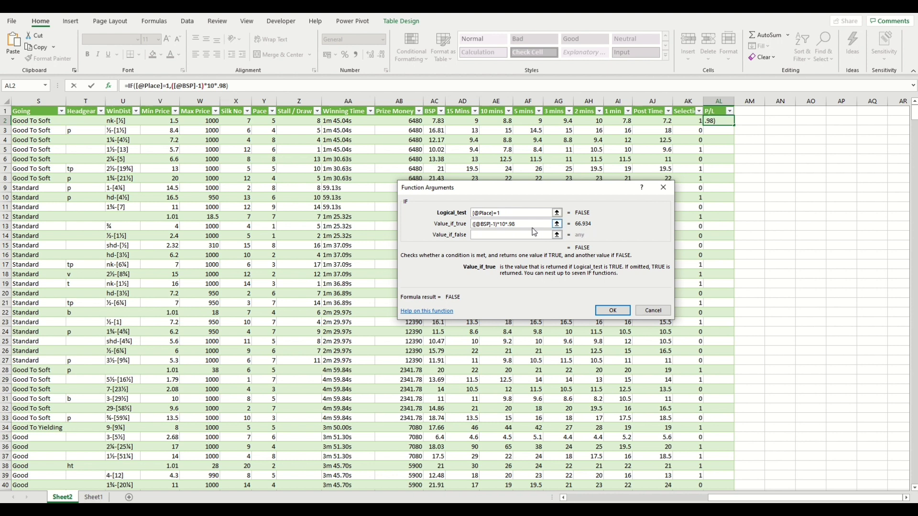
{"action": "key", "text": "Tab"}
{"action": "type", "text": "-10"}
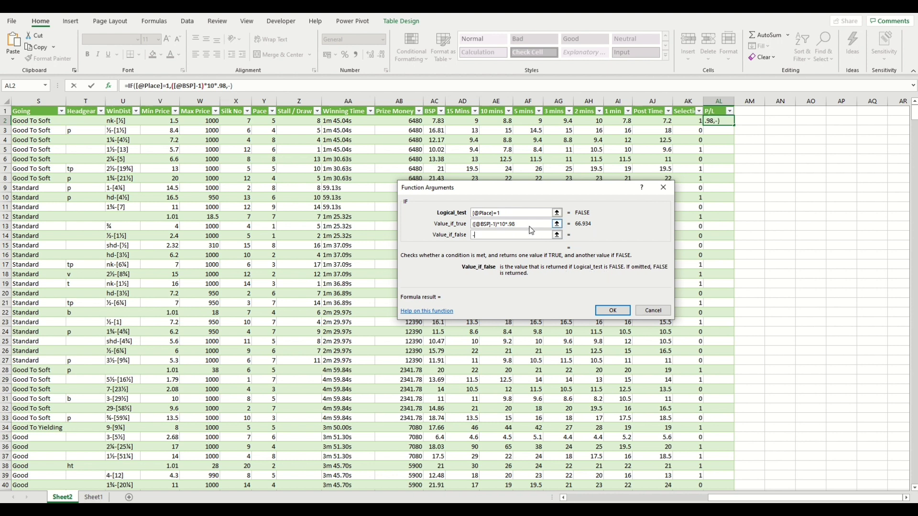
{"action": "key", "text": "Return"}
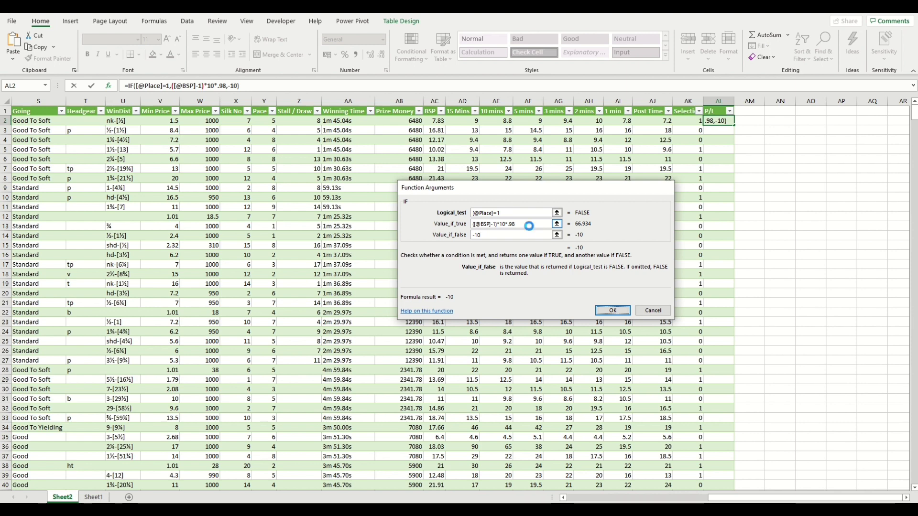
- Format the whole P/L column as pound currency with two decimals and negative values in red
{"action": "left_click", "coordinate": [719, 100]}
{"action": "right_click", "coordinate": [718, 102]}
{"action": "left_click", "coordinate": [752, 221]}
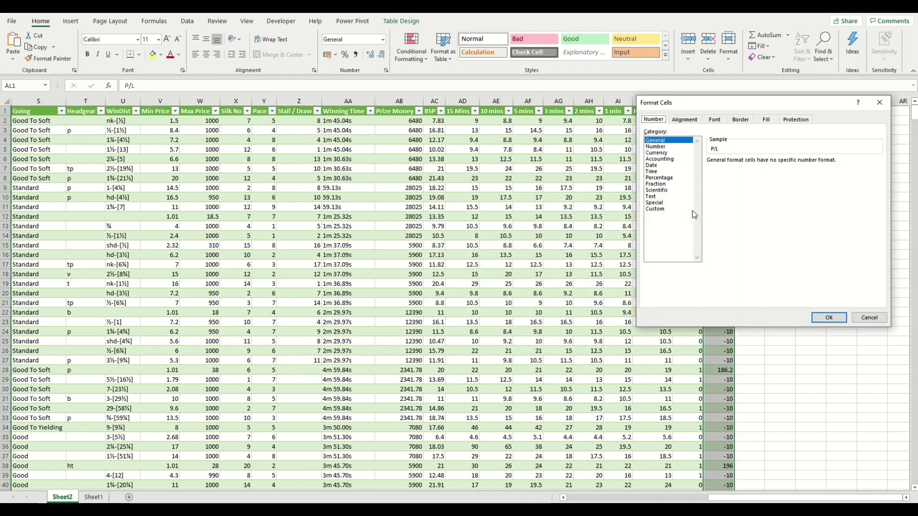
{"action": "left_click", "coordinate": [660, 153]}
{"action": "left_click", "coordinate": [733, 213]}
{"action": "key", "text": "Return"}
{"action": "left_click", "coordinate": [776, 206]}
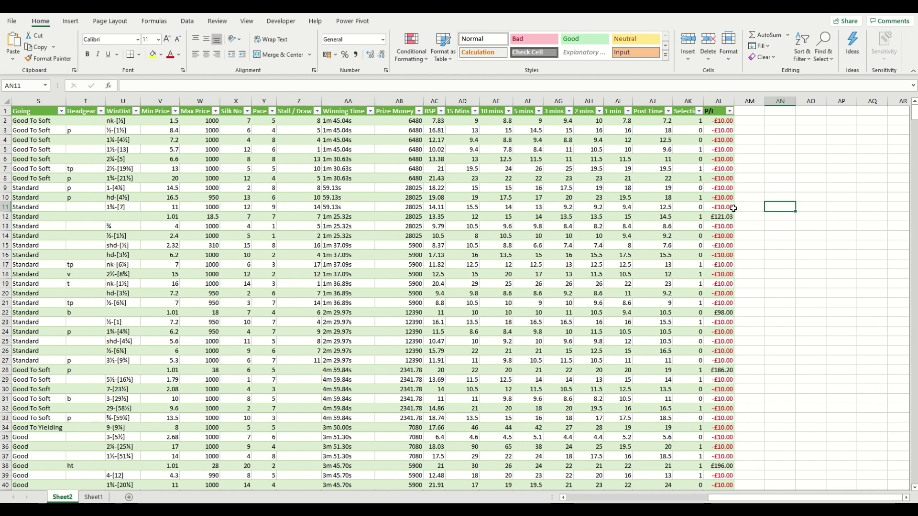
- Create a PivotTable at cell B2 of Sheet1 from all the results table columns through P/L on Sheet2
{"action": "left_click", "coordinate": [94, 497]}
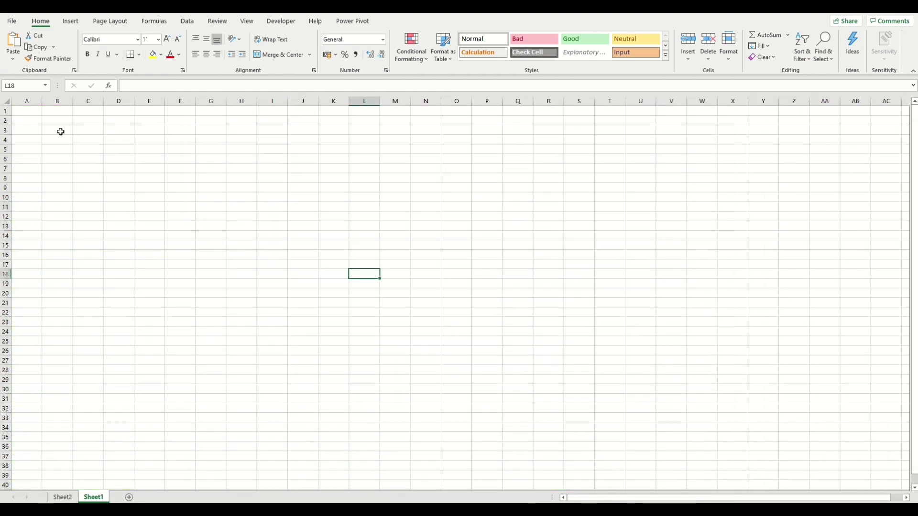
{"action": "left_click", "coordinate": [57, 123]}
{"action": "left_click", "coordinate": [70, 21]}
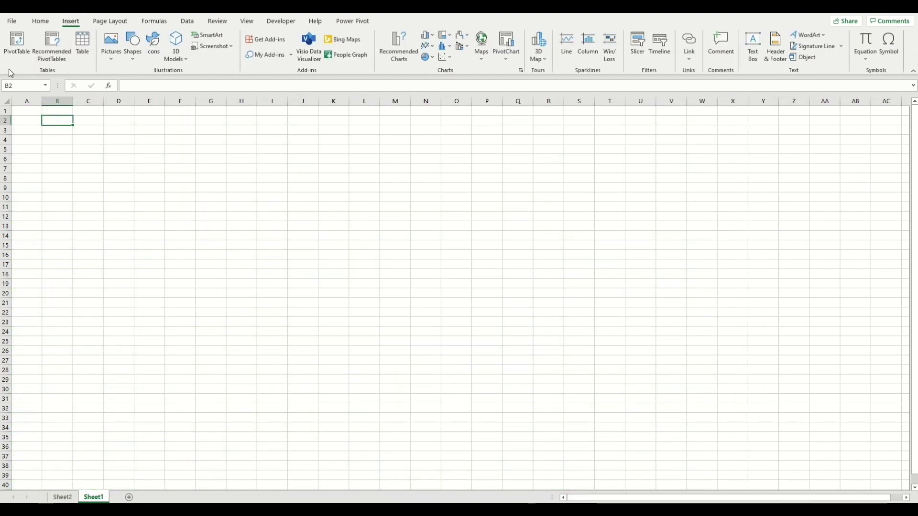
{"action": "left_click", "coordinate": [13, 62]}
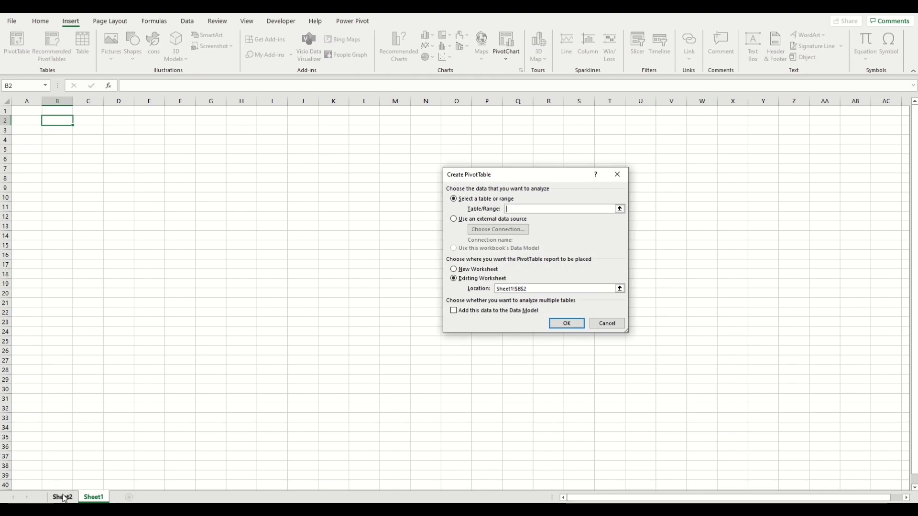
{"action": "left_click", "coordinate": [62, 497]}
{"action": "left_click_drag", "start_coordinate": [718, 101], "coordinate": [2, 67]}
{"action": "left_click", "coordinate": [564, 319]}
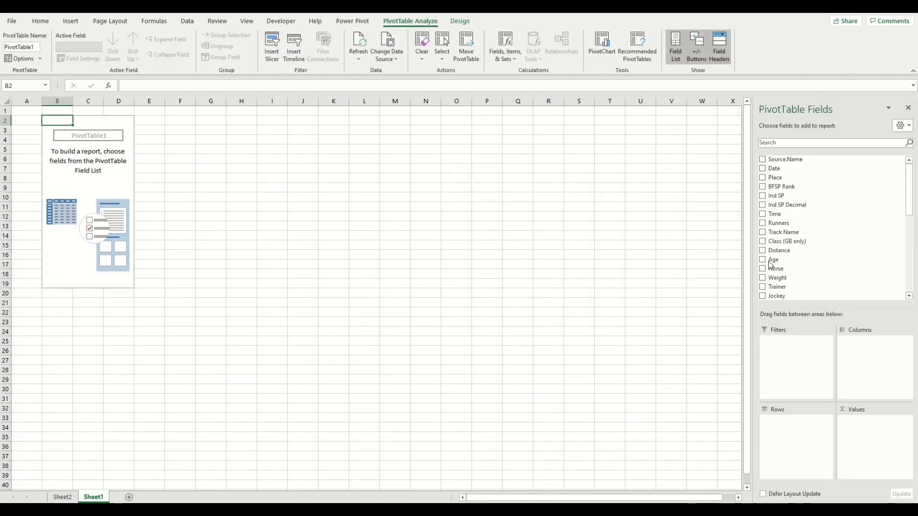
- Put Date in the pivot rows and P/L in the values, formatting the sum as pound currency with red negatives
{"action": "left_click_drag", "start_coordinate": [802, 170], "coordinate": [798, 445]}
{"action": "scroll", "coordinate": [832, 230], "scroll_direction": "down", "scroll_amount": 10}
{"action": "left_click_drag", "start_coordinate": [808, 283], "coordinate": [867, 435]}
{"action": "right_click", "coordinate": [111, 122]}
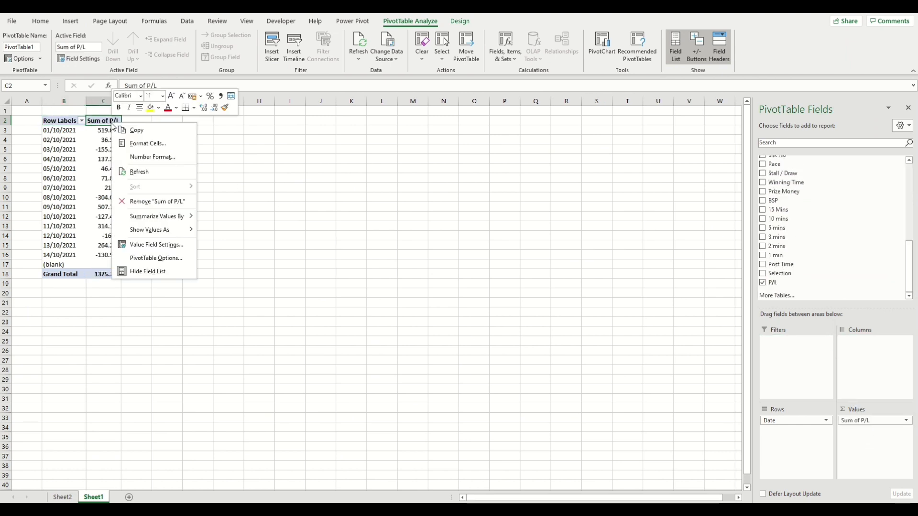
{"action": "left_click", "coordinate": [157, 154]}
{"action": "left_click", "coordinate": [67, 89]}
{"action": "left_click", "coordinate": [119, 146]}
{"action": "key", "text": "Return"}
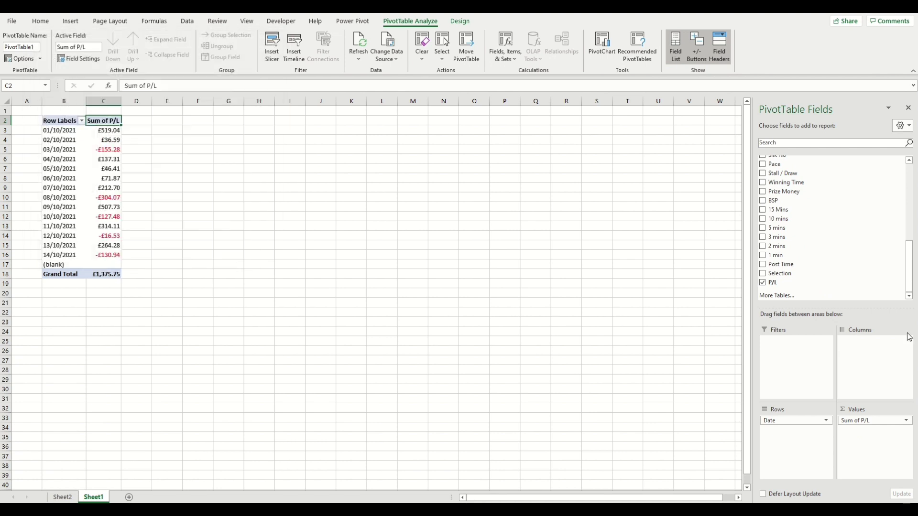
- Add the 1 min field to the pivot values and summarize it by Count
{"action": "left_click_drag", "start_coordinate": [798, 258], "coordinate": [881, 451]}
{"action": "left_click", "coordinate": [908, 431]}
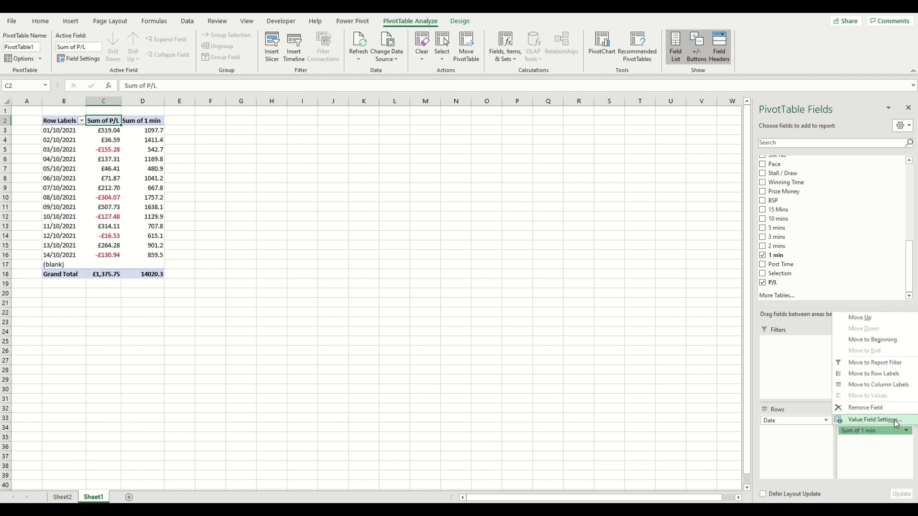
{"action": "left_click", "coordinate": [876, 420]}
{"action": "left_click", "coordinate": [500, 266]}
{"action": "key", "text": "Return"}
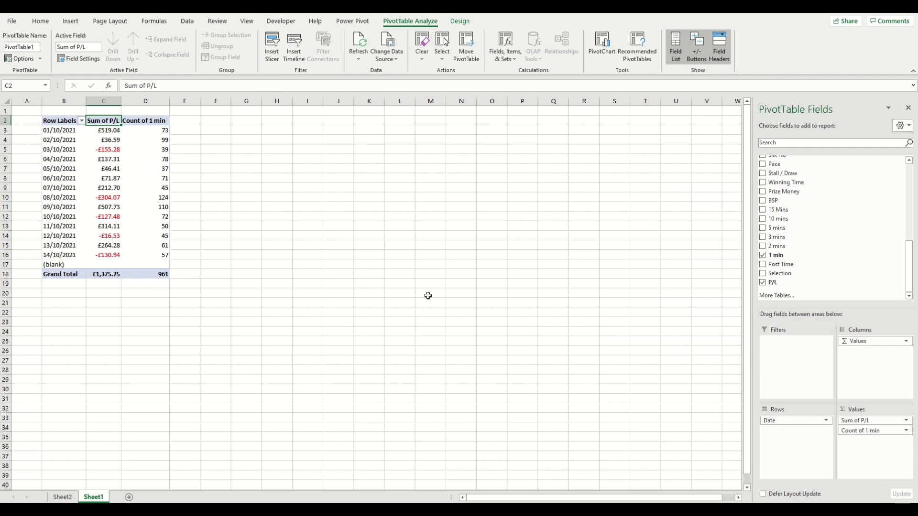
- Add Selection as a report filter on the PivotTable and filter it to 1
{"action": "left_click_drag", "start_coordinate": [797, 273], "coordinate": [805, 362]}
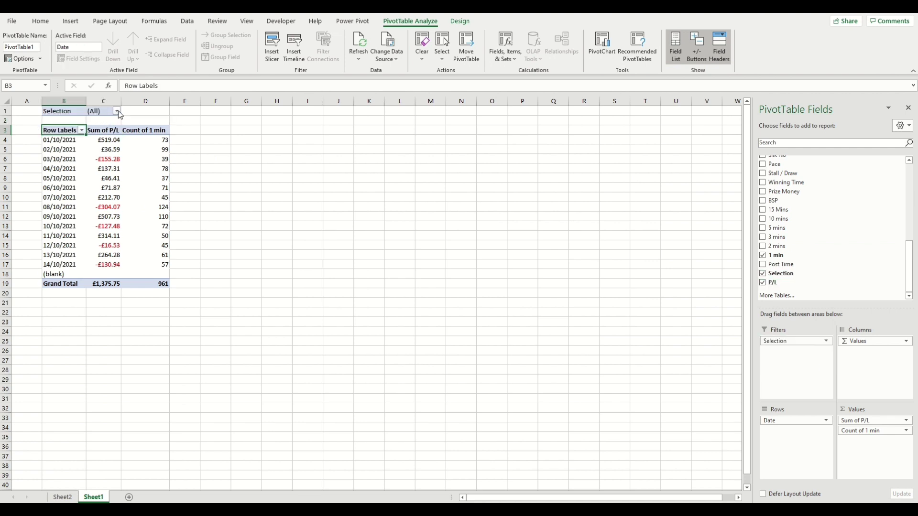
{"action": "left_click", "coordinate": [117, 111]}
{"action": "left_click", "coordinate": [23, 151]}
{"action": "left_click", "coordinate": [55, 232]}
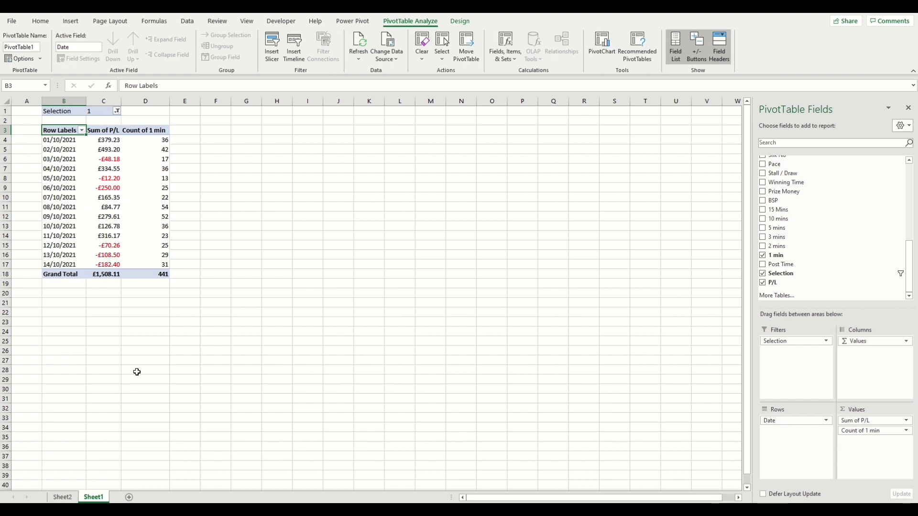
- Review the Selection formula on Sheet2 and compare it with the filtered profit and count totals in the PivotTable
{"action": "left_click", "coordinate": [62, 497]}
{"action": "left_click_drag", "start_coordinate": [736, 498], "coordinate": [829, 500]}
{"action": "left_click", "coordinate": [695, 121]}
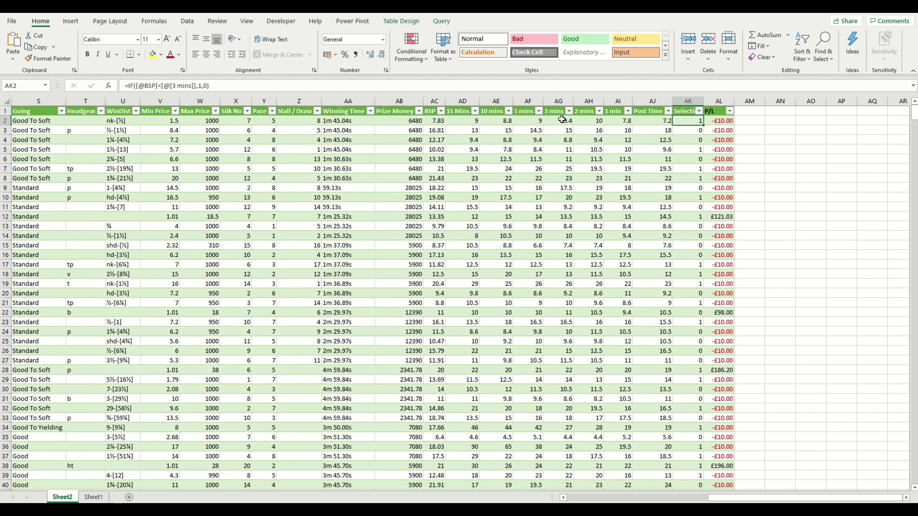
{"action": "left_click", "coordinate": [93, 498]}
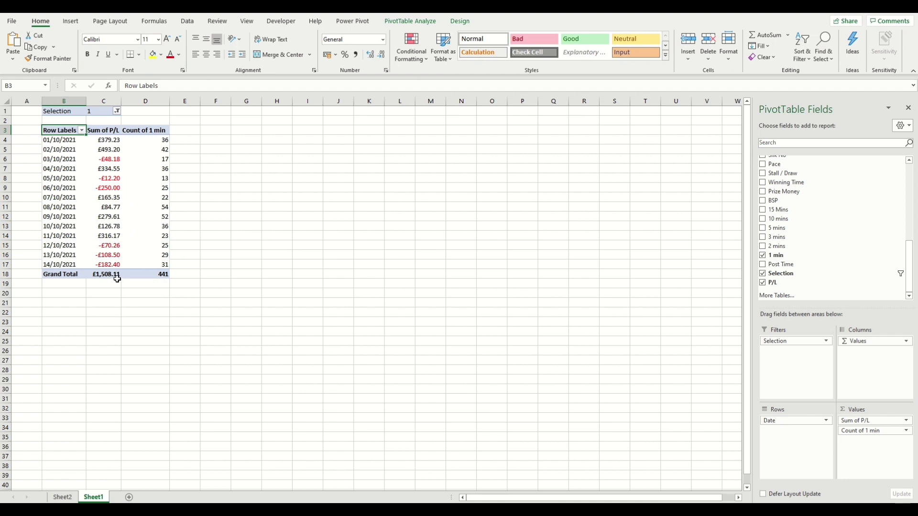
{"action": "mouse_move", "coordinate": [118, 277]}
{"action": "mouse_move", "coordinate": [166, 278]}
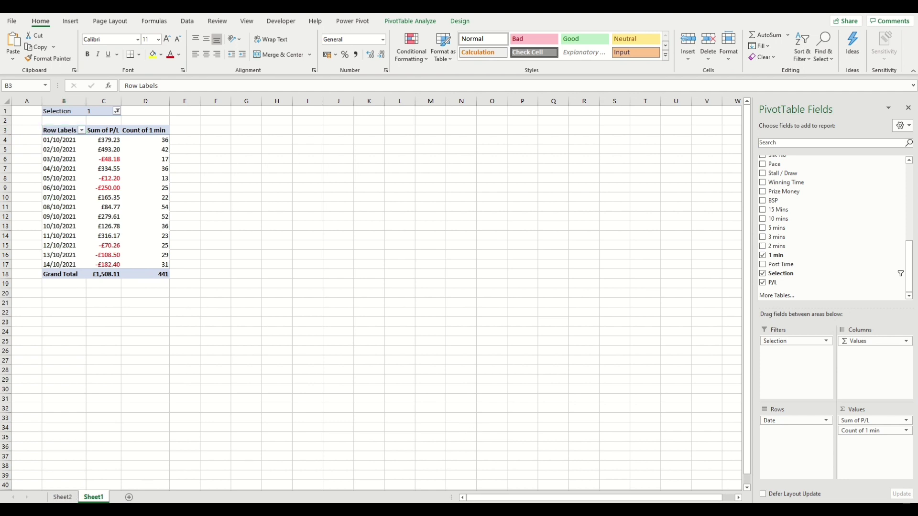
- Extend the Selection formula on Sheet2 with an AND test requiring BSP below the 3 mins price and BSP under 20
{"action": "left_click", "coordinate": [410, 352]}
{"action": "left_click", "coordinate": [62, 498]}
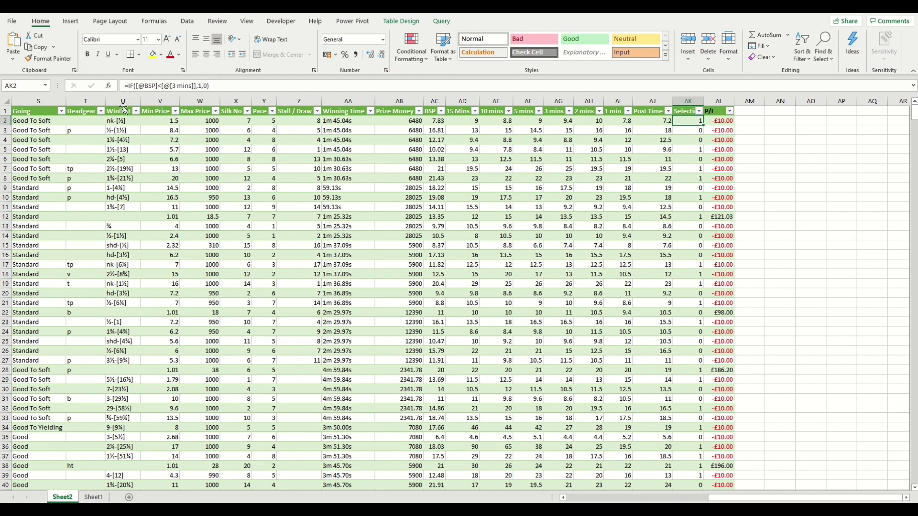
{"action": "left_click", "coordinate": [129, 87]}
{"action": "left_click", "coordinate": [108, 86]}
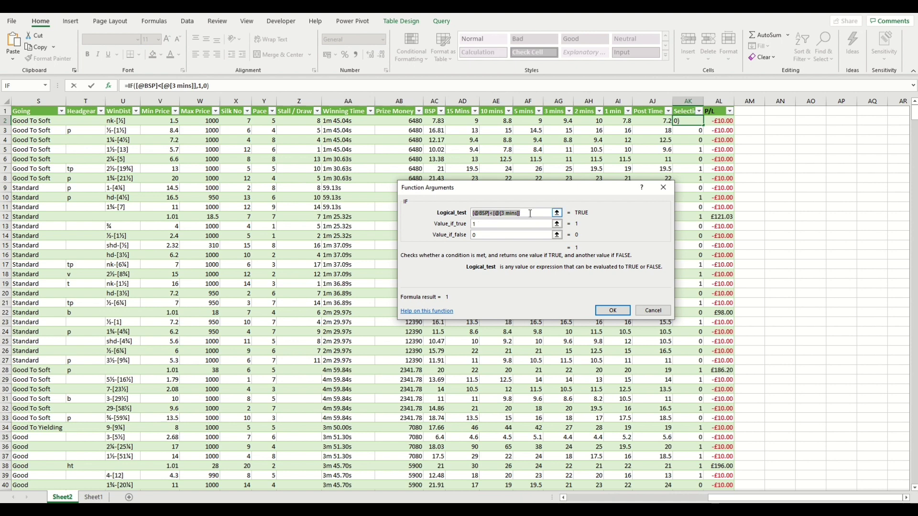
{"action": "double_click", "coordinate": [534, 213]}
{"action": "key", "text": "BackSpace"}
{"action": "type", "text": "and("}
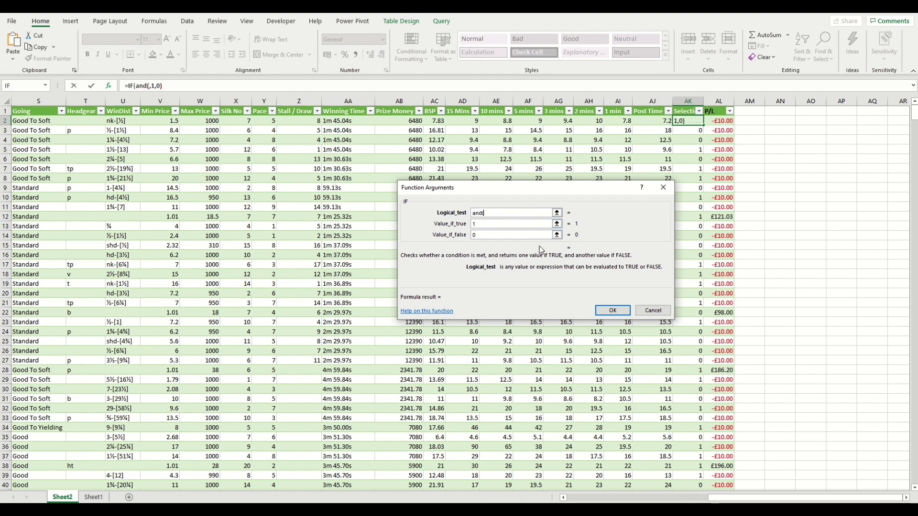
{"action": "key", "text": "ctrl+v"}
{"action": "type", "text": ","}
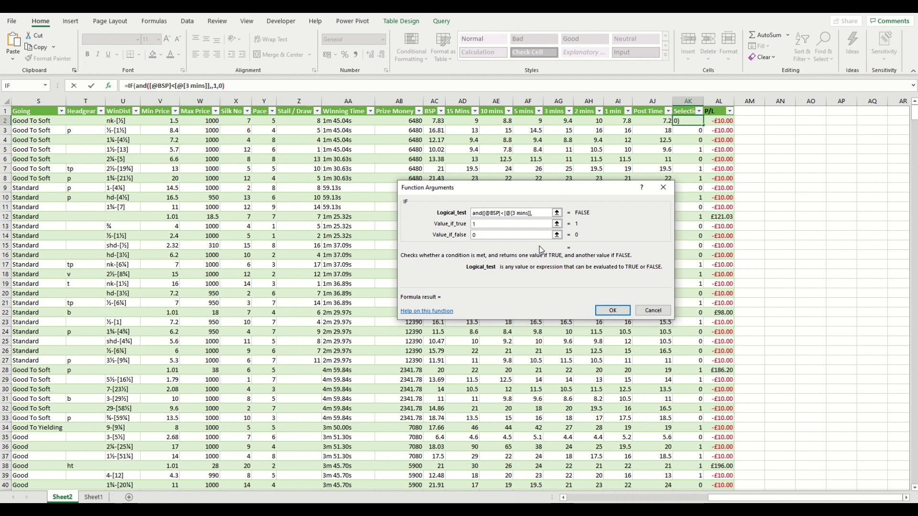
{"action": "left_click", "coordinate": [438, 123]}
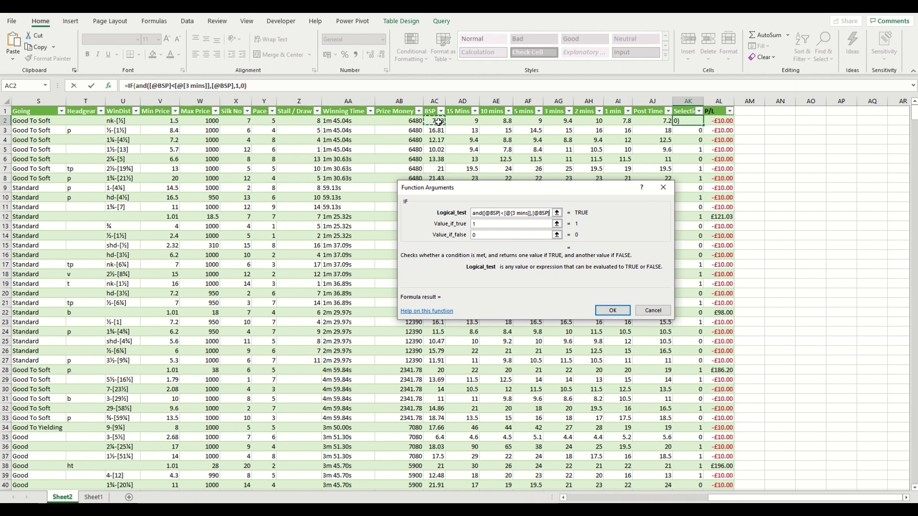
{"action": "type", "text": "<20)"}
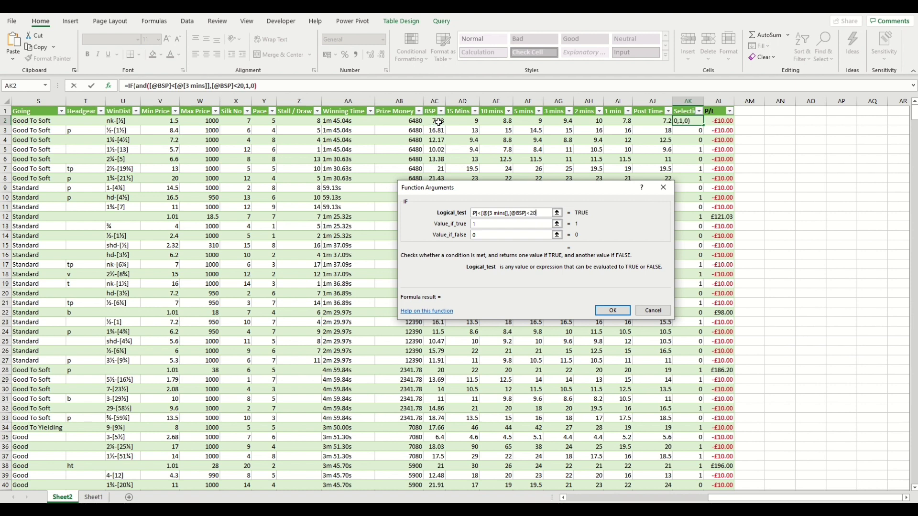
{"action": "left_click", "coordinate": [611, 310]}
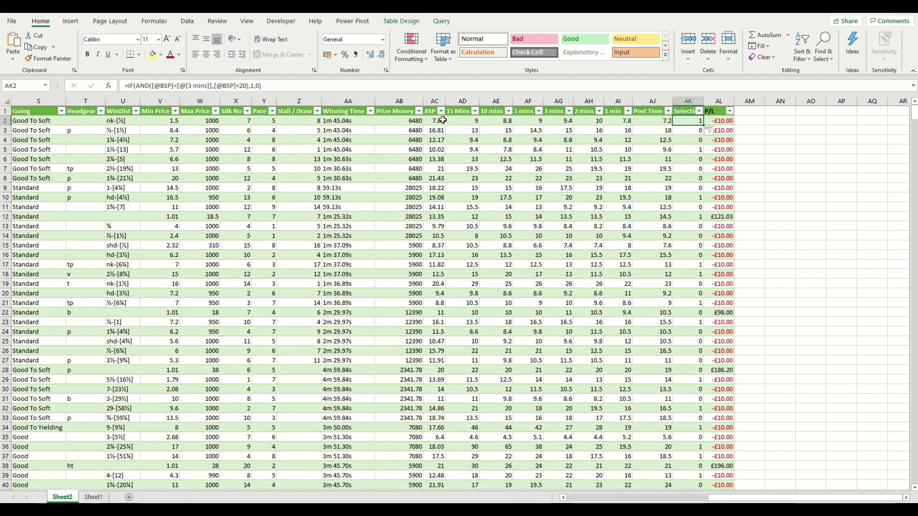
- Refresh the PivotTable on Sheet1 with the BSP under 20 condition applied
{"action": "left_click", "coordinate": [93, 497]}
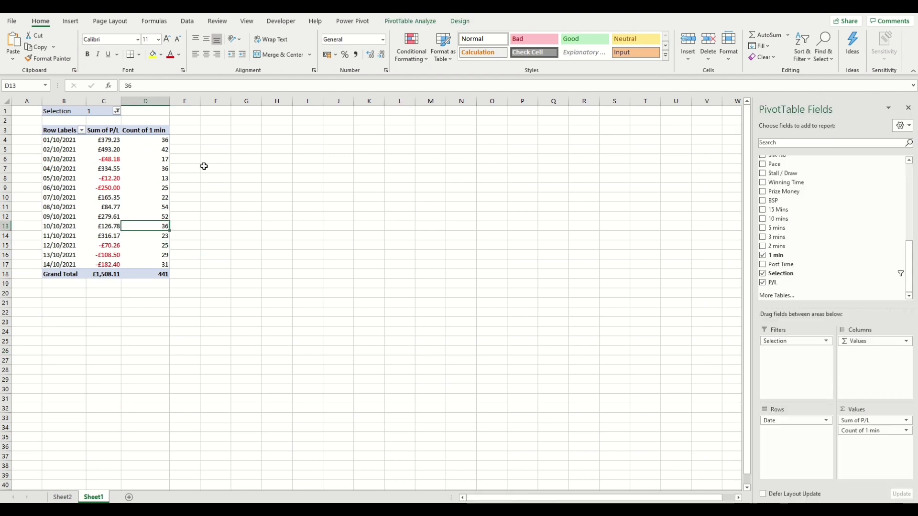
{"action": "left_click", "coordinate": [410, 21]}
{"action": "left_click", "coordinate": [359, 45]}
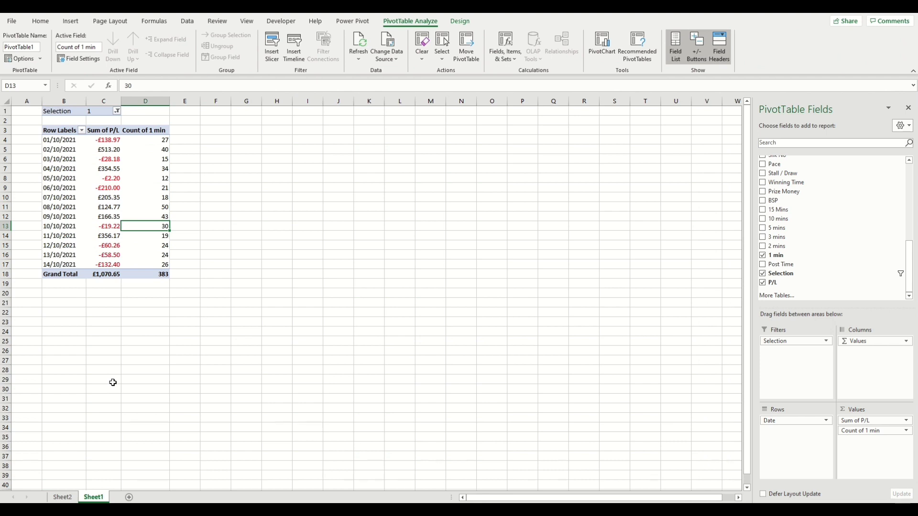
- Remove the BSP under 20 condition from the AND test in the Selection formula, keeping BSP below 3 mins
{"action": "left_click", "coordinate": [62, 497]}
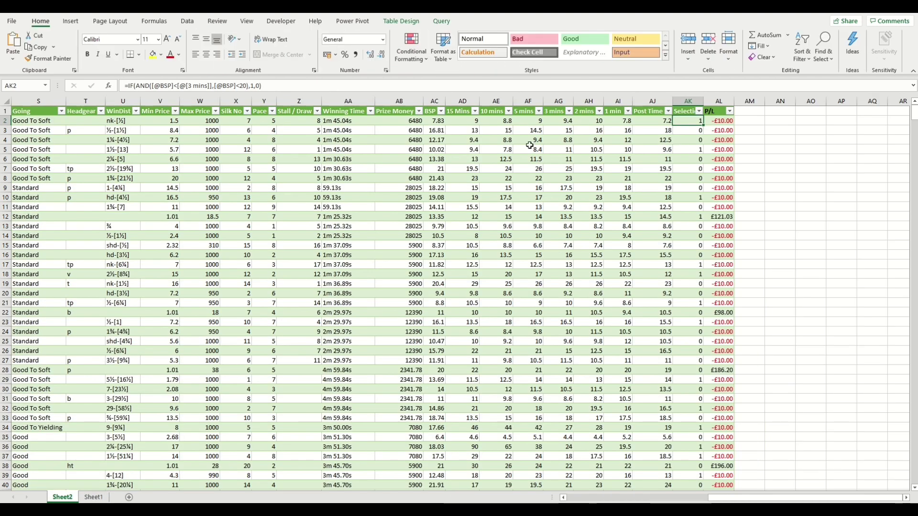
{"action": "left_click", "coordinate": [144, 87]}
{"action": "left_click", "coordinate": [109, 86]}
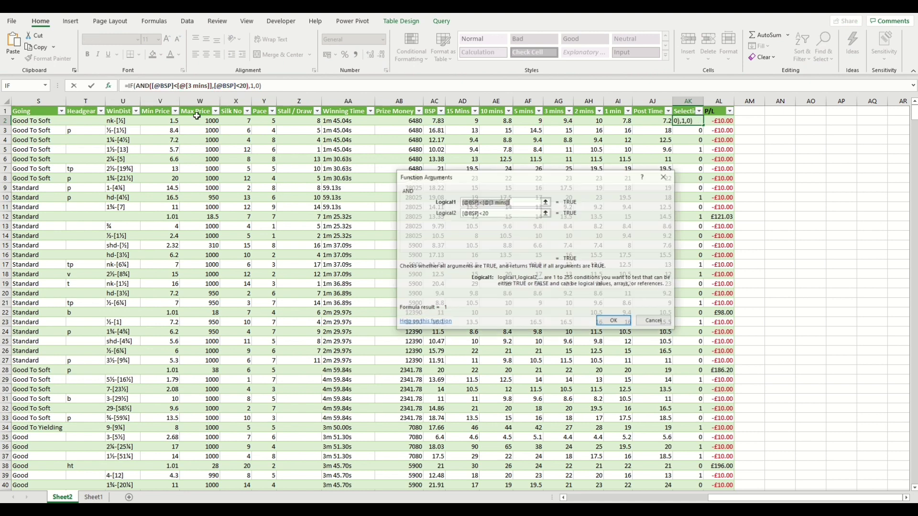
{"action": "key", "text": "Tab"}
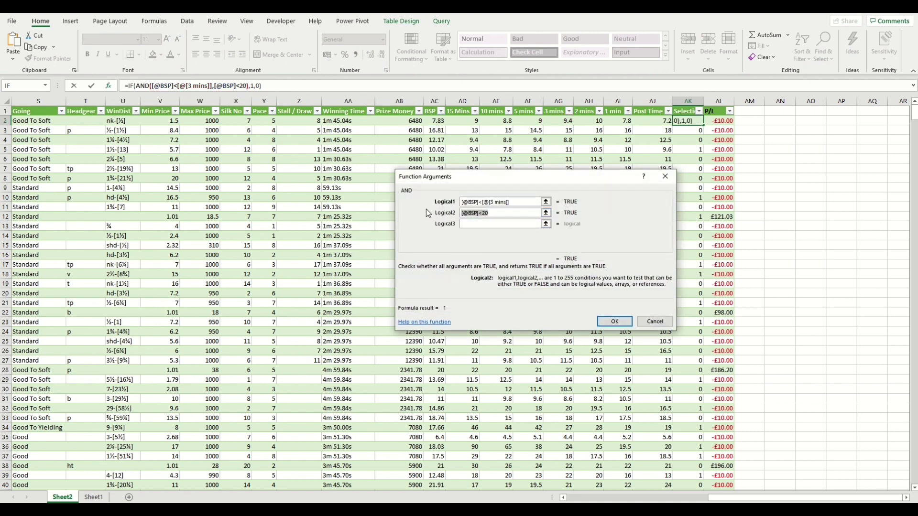
{"action": "key", "text": "BackSpace"}
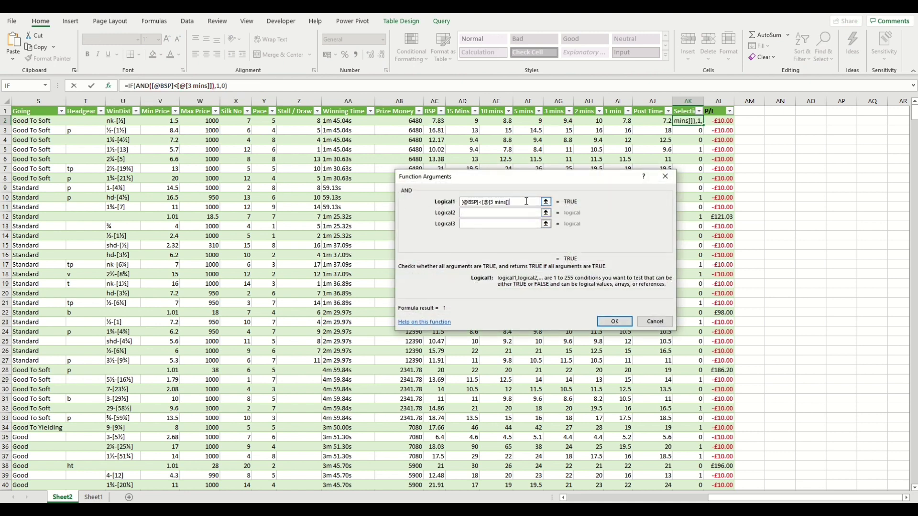
{"action": "left_click", "coordinate": [614, 322]}
- Refresh the PivotTable on Sheet1 to use the Selection formula without the BSP limit
{"action": "left_click", "coordinate": [94, 497]}
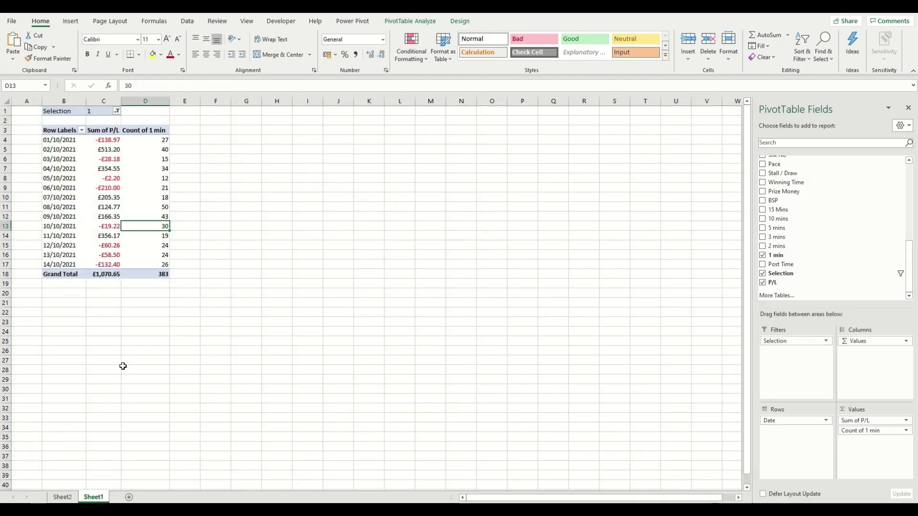
{"action": "left_click", "coordinate": [410, 21]}
{"action": "left_click", "coordinate": [359, 43]}
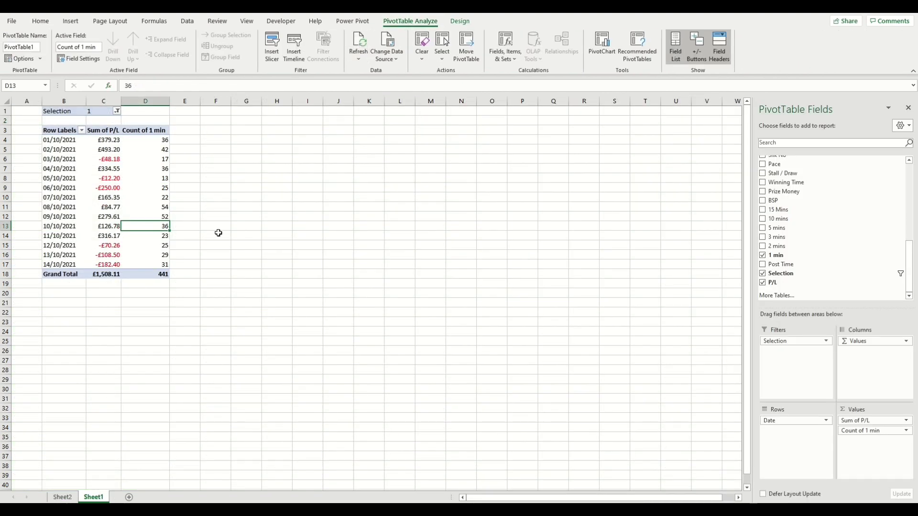
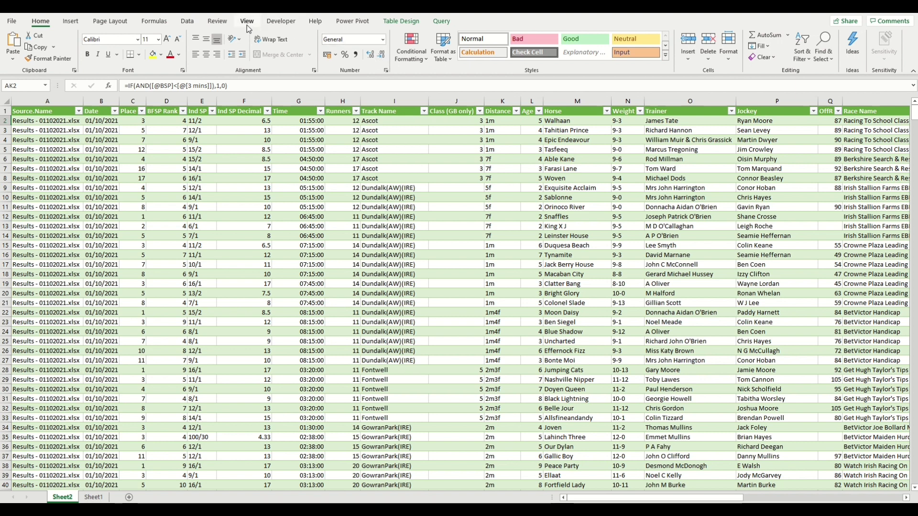
- Examine the columns of the results table on Sheet2 and the values in the BFSP Rank filter
{"action": "left_click", "coordinate": [187, 21]}
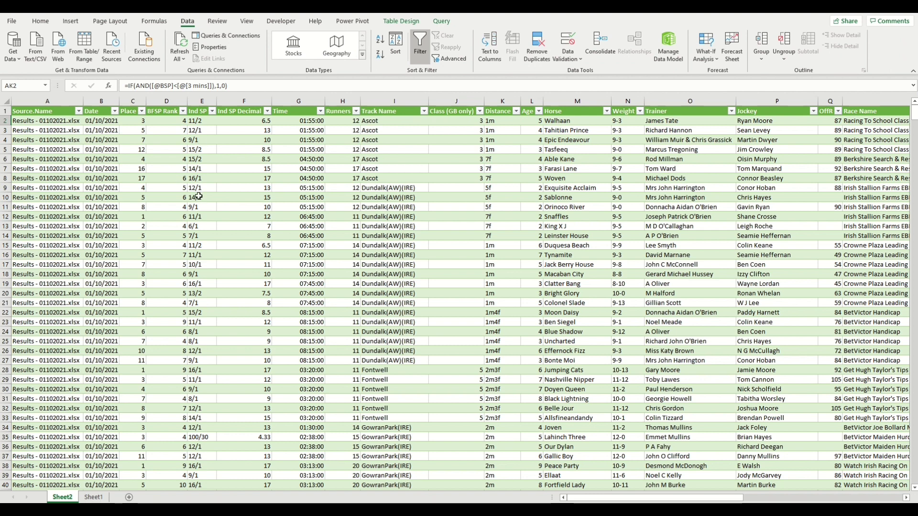
{"action": "left_click_drag", "start_coordinate": [626, 497], "coordinate": [768, 498]}
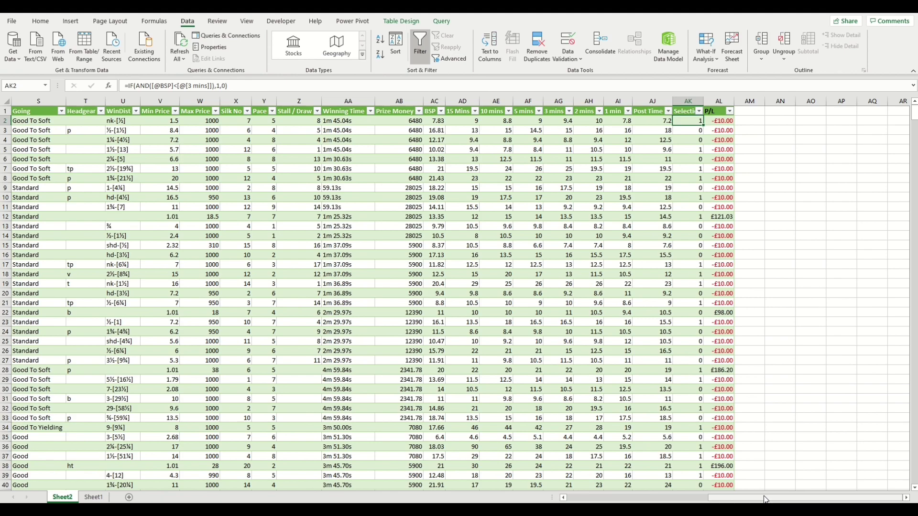
{"action": "left_click_drag", "start_coordinate": [766, 499], "coordinate": [569, 500]}
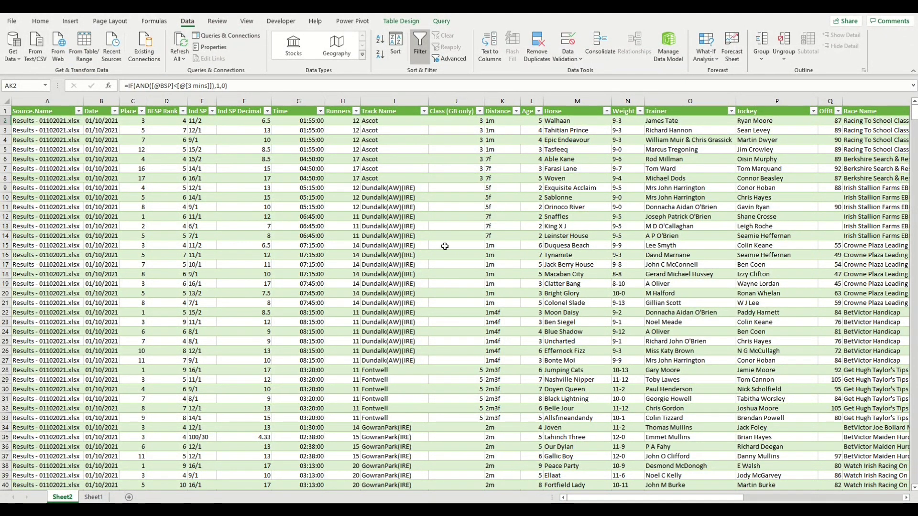
{"action": "left_click", "coordinate": [182, 111]}
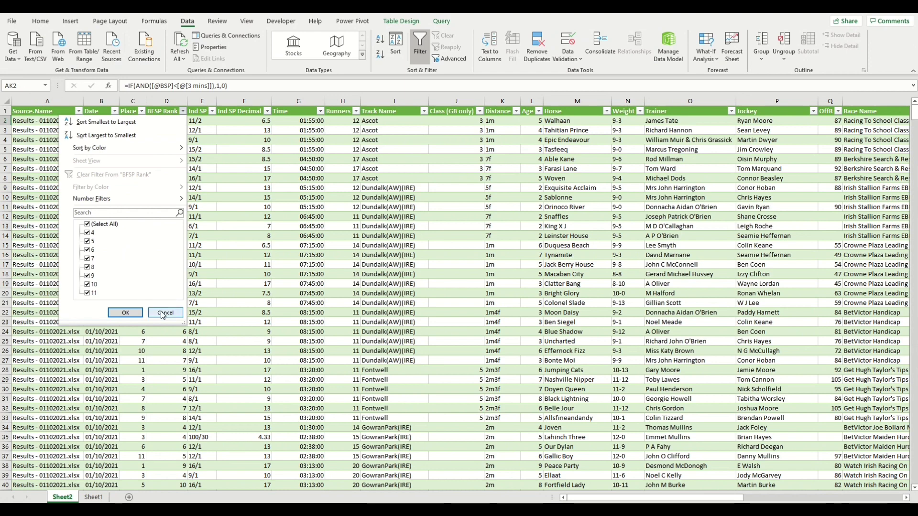
{"action": "left_click", "coordinate": [165, 313]}
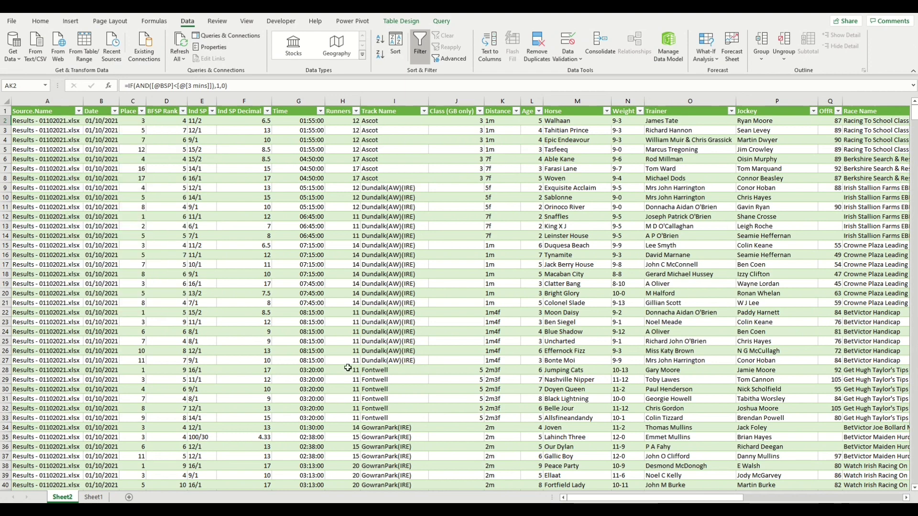
{"action": "left_click_drag", "start_coordinate": [614, 500], "coordinate": [755, 500]}
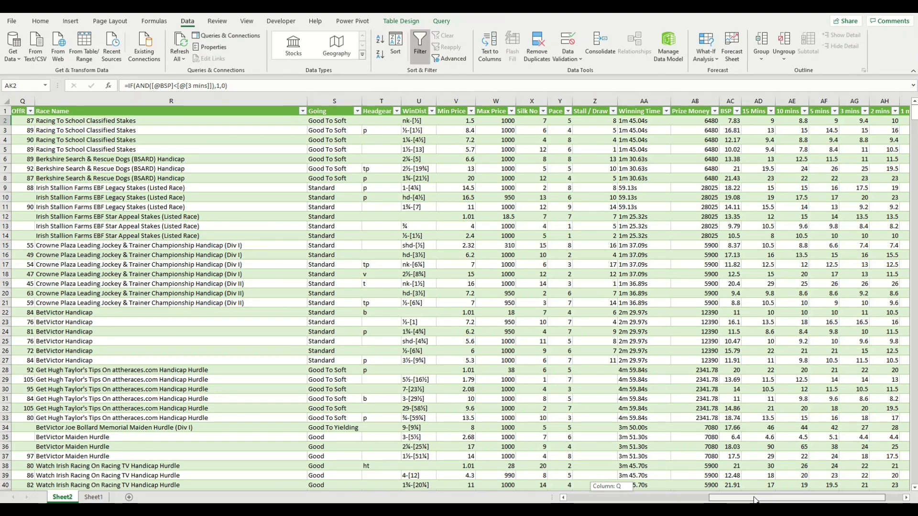
{"action": "left_click_drag", "start_coordinate": [755, 500], "coordinate": [491, 471]}
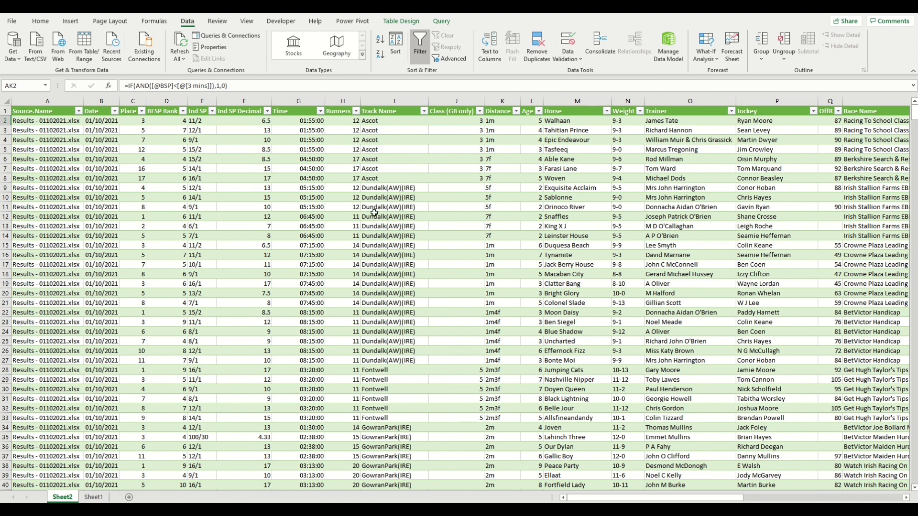
- Refresh all data connections to reload the results table from its source files
{"action": "left_click", "coordinate": [180, 61]}
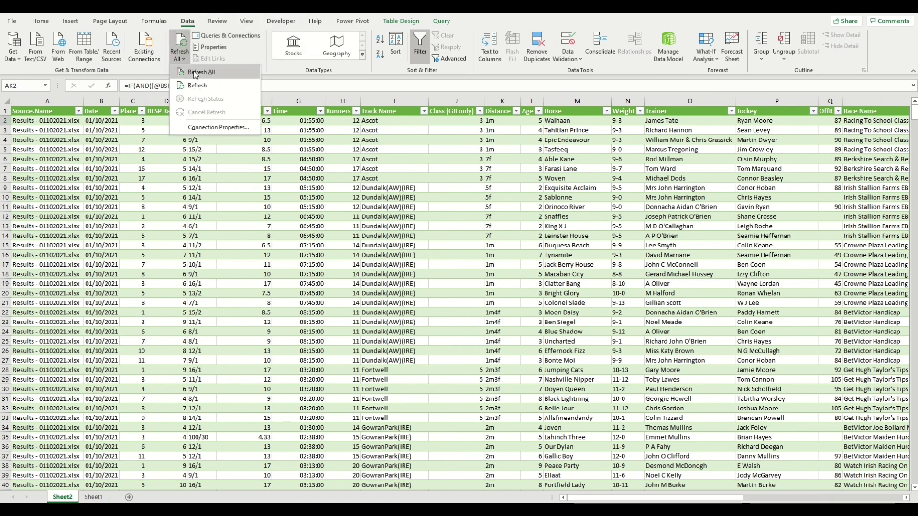
{"action": "left_click", "coordinate": [189, 73]}
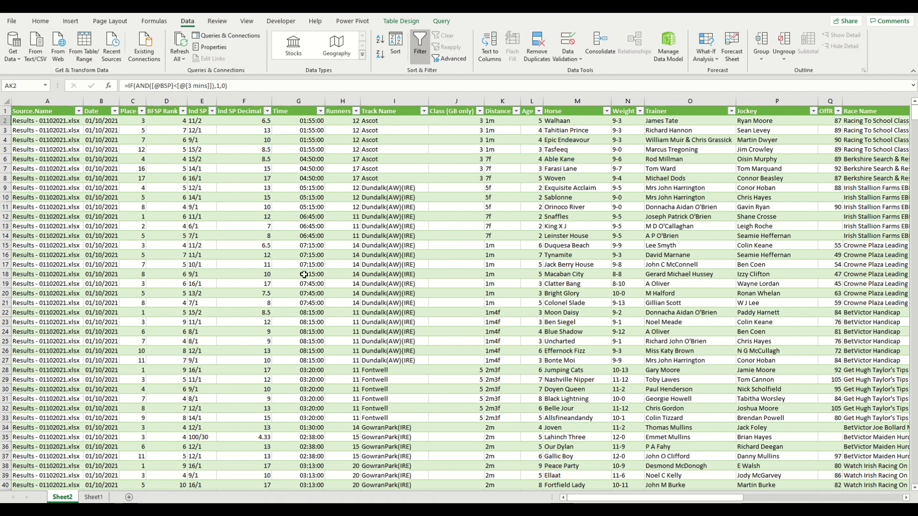
{"action": "left_click", "coordinate": [249, 263]}
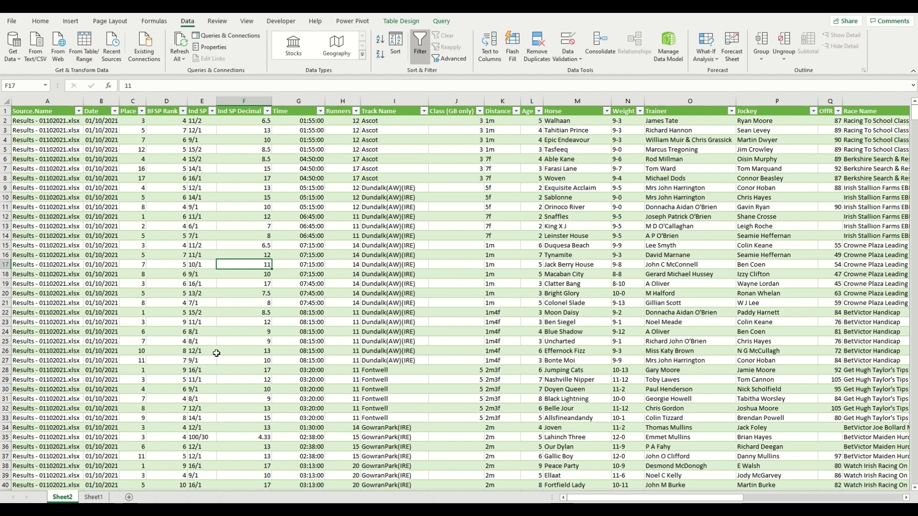
- Examine the months and days listed in the Date column's filter
{"action": "left_click", "coordinate": [114, 111]}
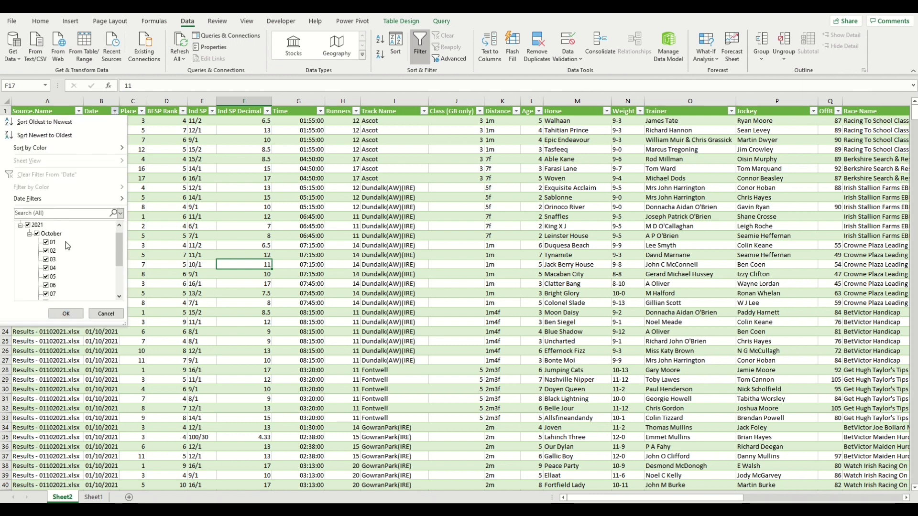
{"action": "left_click", "coordinate": [37, 233]}
{"action": "left_click", "coordinate": [30, 233]}
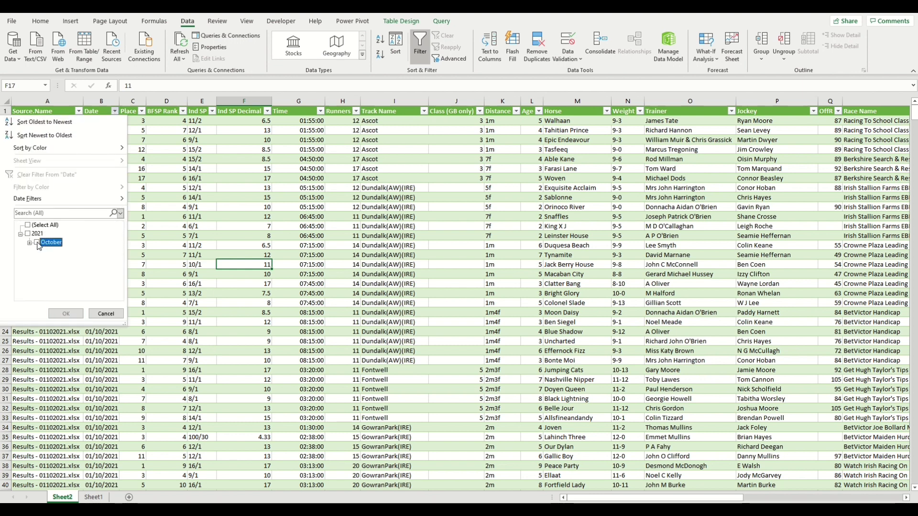
{"action": "left_click", "coordinate": [106, 313]}
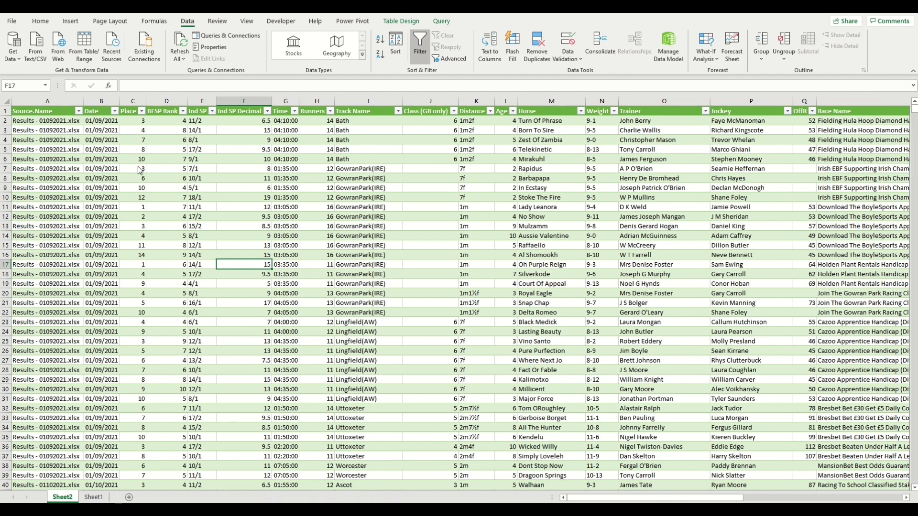
{"action": "left_click", "coordinate": [114, 111]}
{"action": "left_click", "coordinate": [29, 242]}
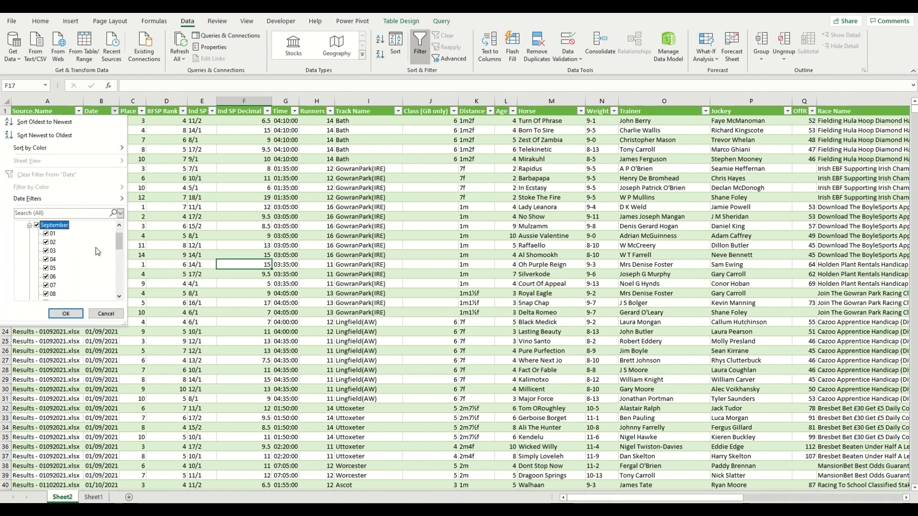
{"action": "mouse_move", "coordinate": [119, 239]}
{"action": "left_mouse_down"}
{"action": "mouse_move", "coordinate": [117, 287]}
{"action": "mouse_move", "coordinate": [119, 230]}
{"action": "left_mouse_up"}
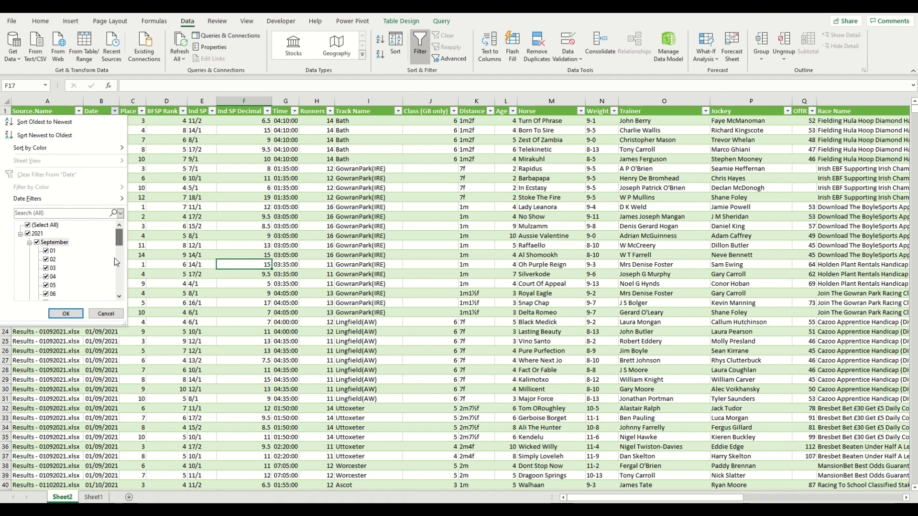
{"action": "left_click", "coordinate": [105, 314]}
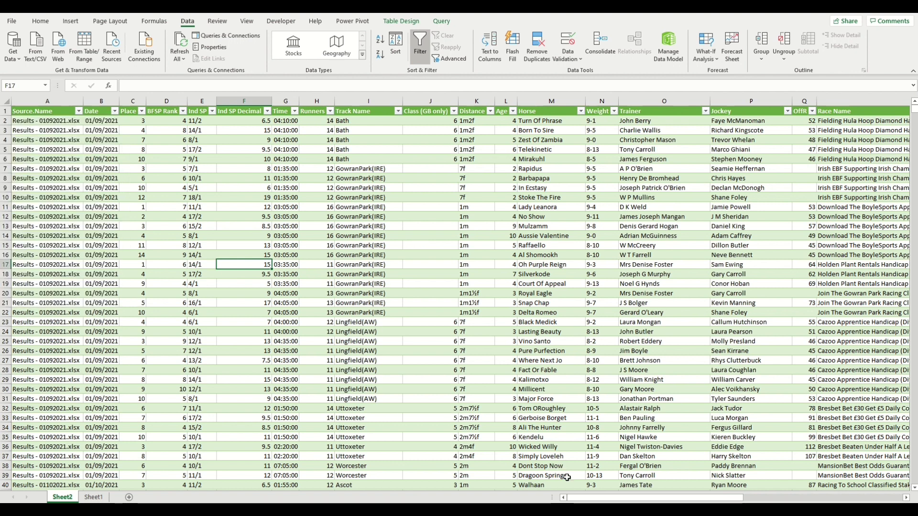
- Examine the values listed in the BFSP Rank and Runners filters of the results table on Sheet2
{"action": "left_click", "coordinate": [171, 127]}
{"action": "left_click", "coordinate": [182, 112]}
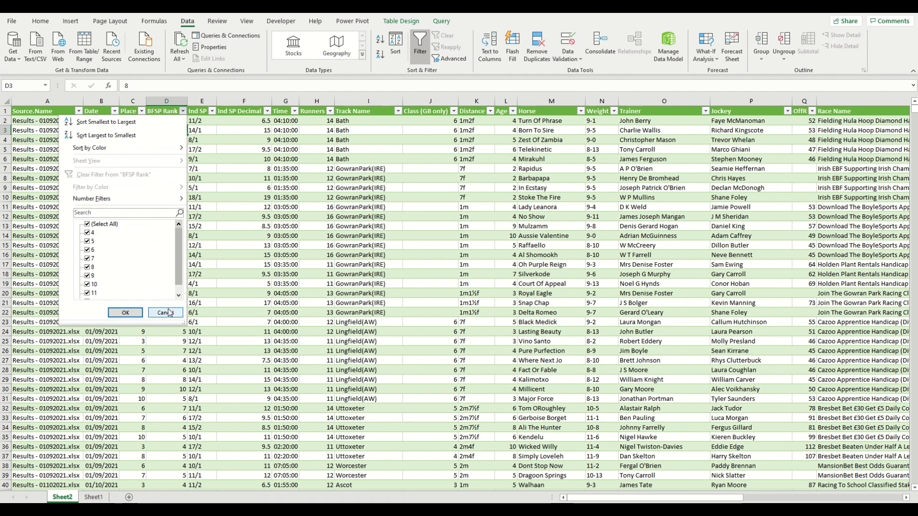
{"action": "left_click", "coordinate": [126, 312]}
{"action": "left_click", "coordinate": [455, 187]}
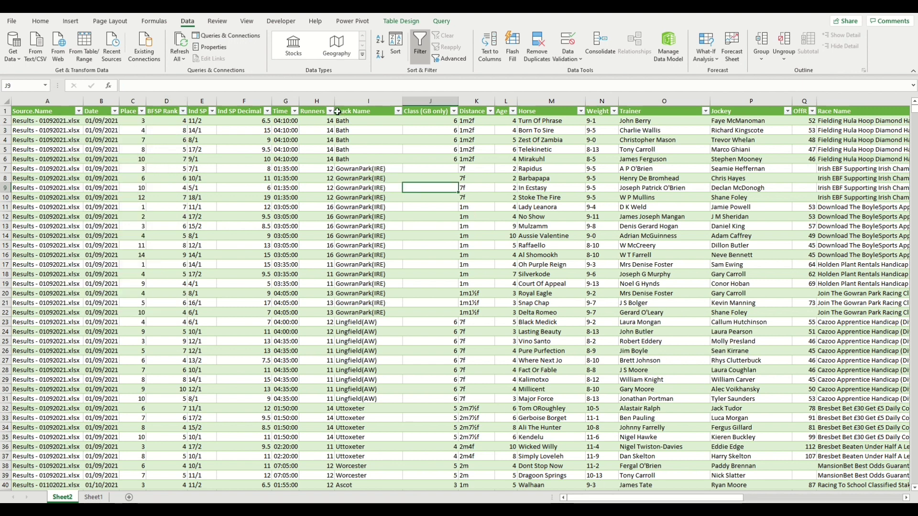
{"action": "left_click", "coordinate": [330, 111]}
{"action": "scroll", "coordinate": [320, 236], "scroll_direction": "down", "scroll_amount": 3}
{"action": "scroll", "coordinate": [320, 236], "scroll_direction": "up", "scroll_amount": 3}
{"action": "left_click", "coordinate": [313, 313]}
- Examine the range of values listed in the BSP column's filter
{"action": "left_click_drag", "start_coordinate": [655, 498], "coordinate": [806, 498]}
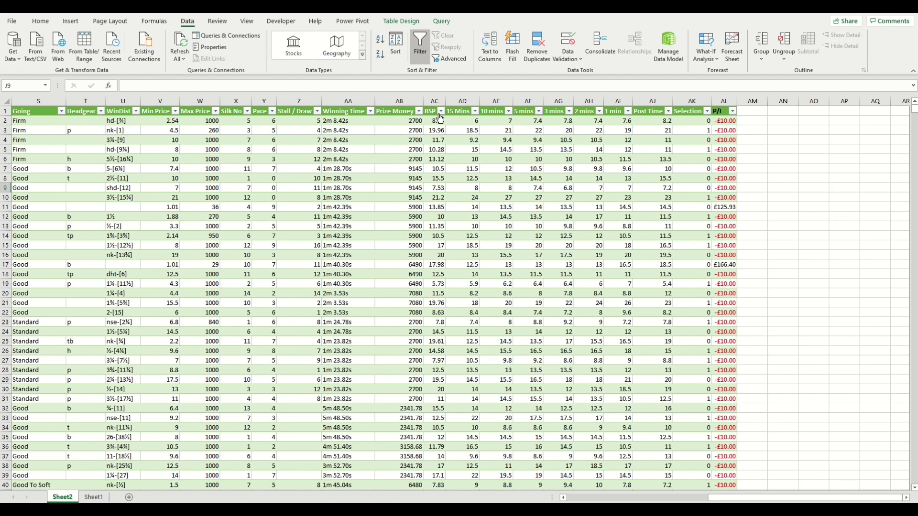
{"action": "left_click", "coordinate": [440, 111]}
{"action": "left_click_drag", "start_coordinate": [437, 233], "coordinate": [435, 313]}
{"action": "left_click", "coordinate": [432, 317]}
- Check that the Selection formula extends down to the last row of the results table, then return to its first rows
{"action": "left_click", "coordinate": [692, 297]}
{"action": "key", "text": "ctrl+shift+Down"}
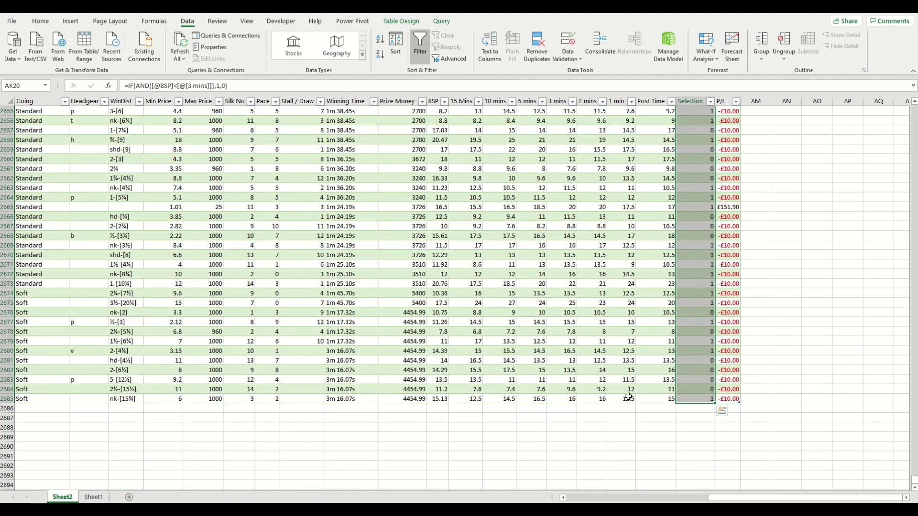
{"action": "left_click_drag", "start_coordinate": [771, 497], "coordinate": [808, 500]}
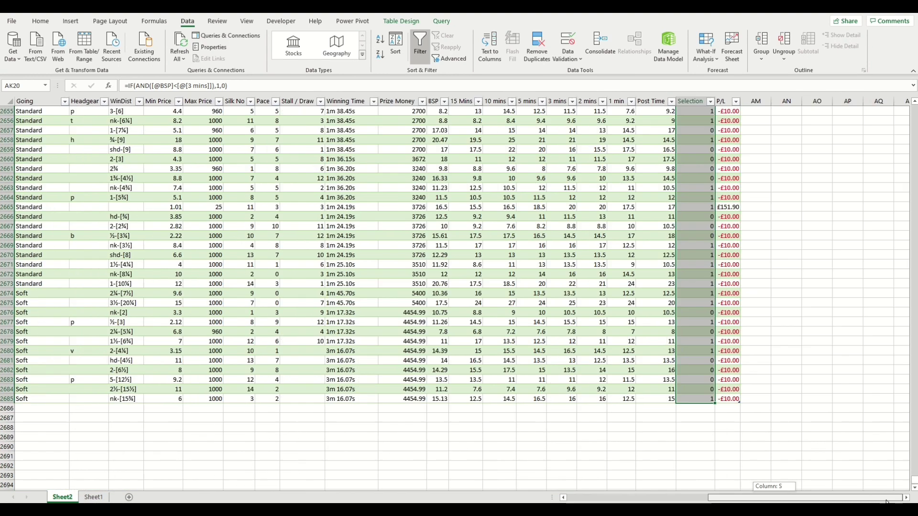
{"action": "left_click_drag", "start_coordinate": [914, 478], "coordinate": [914, 106]}
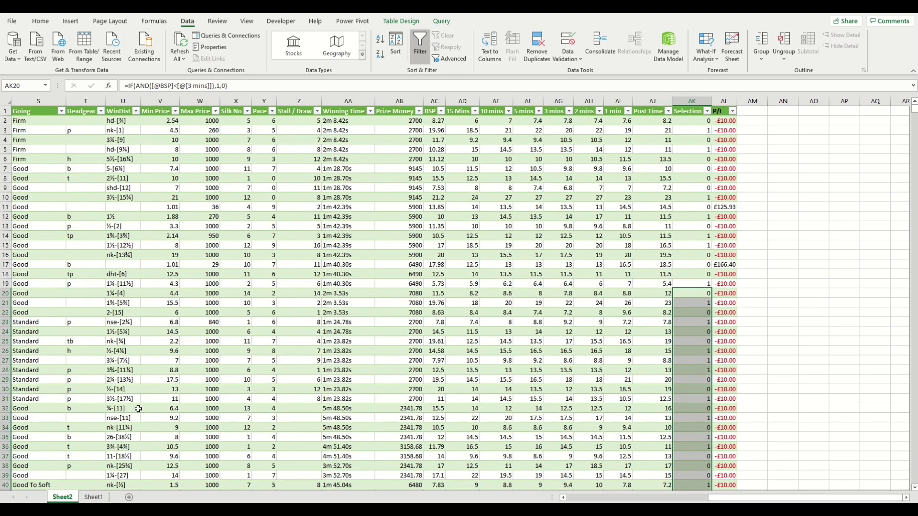
- Refresh the PivotTable on Sheet1 to include the newly loaded results
{"action": "left_click", "coordinate": [94, 498]}
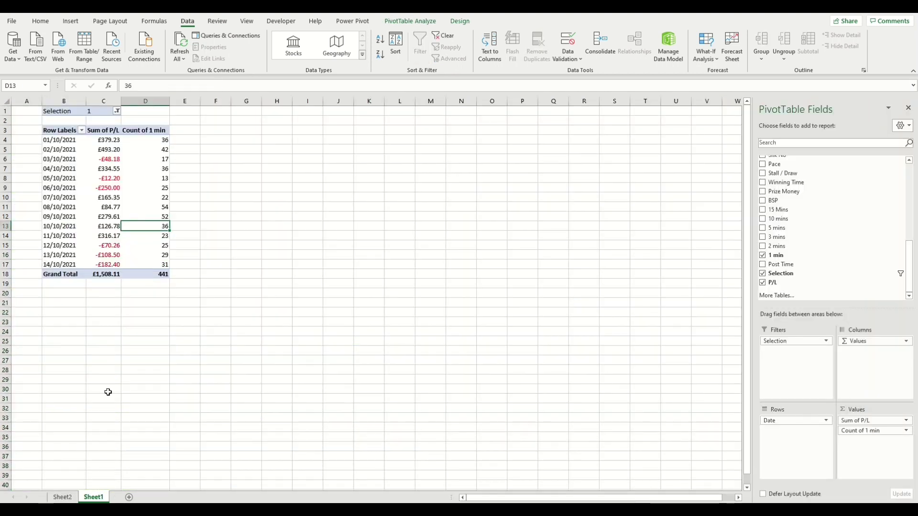
{"action": "left_click", "coordinate": [407, 22]}
{"action": "left_click", "coordinate": [359, 57]}
{"action": "left_click", "coordinate": [361, 70]}
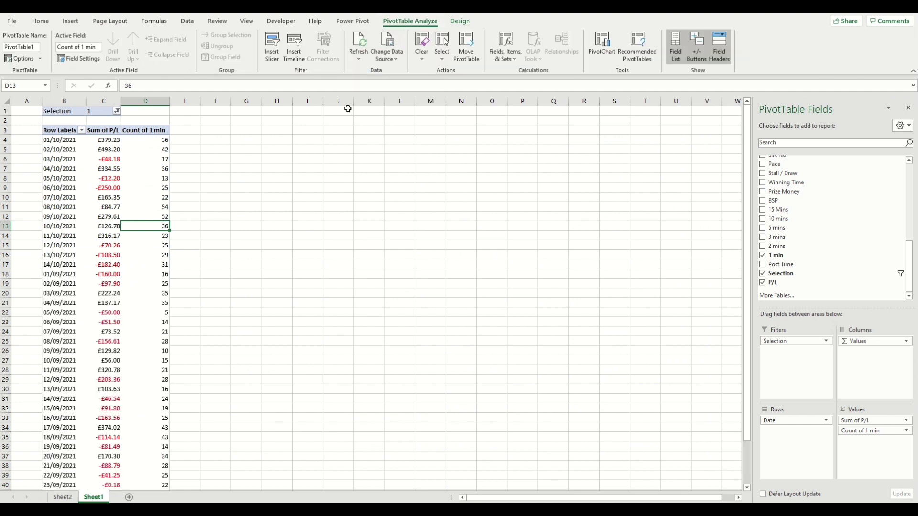
- Sort the PivotTable's dates from oldest to newest and review the Grand Total row
{"action": "left_click", "coordinate": [82, 131]}
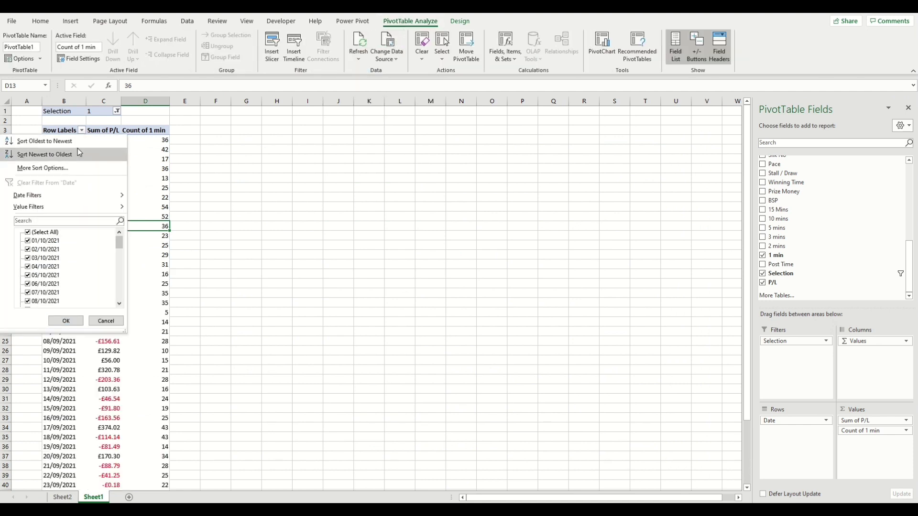
{"action": "left_click", "coordinate": [76, 143]}
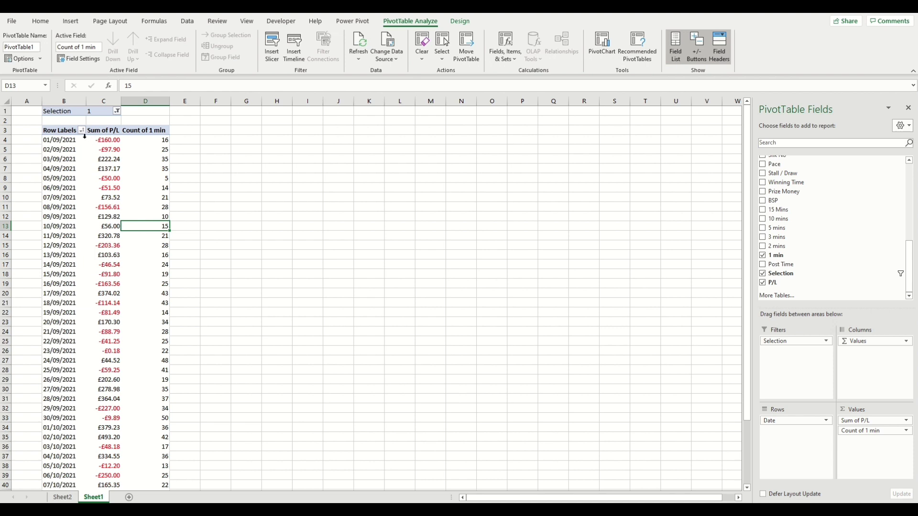
{"action": "scroll", "coordinate": [137, 277], "scroll_direction": "down", "scroll_amount": 5}
{"action": "mouse_move", "coordinate": [126, 419]}
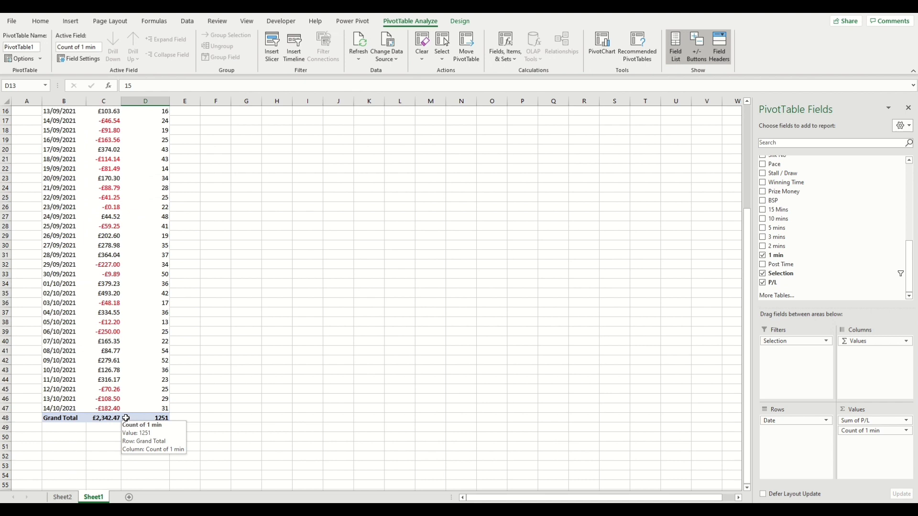
{"action": "scroll", "coordinate": [125, 272], "scroll_direction": "up", "scroll_amount": 5}
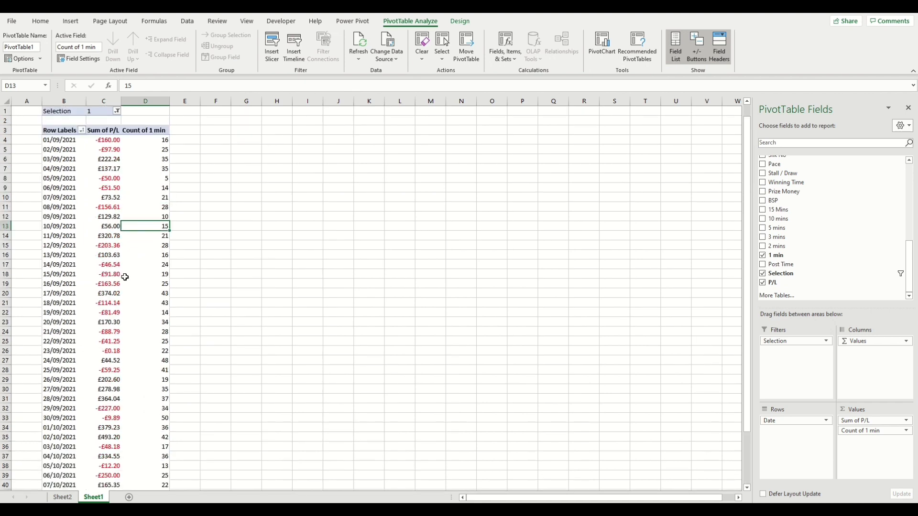
- Examine the September Sum of P/L and Count of 1 min values by selecting each column's cells from 01/09/2021 to 30/09/2021
{"action": "left_click", "coordinate": [110, 142]}
{"action": "left_click_drag", "start_coordinate": [110, 141], "coordinate": [104, 418]}
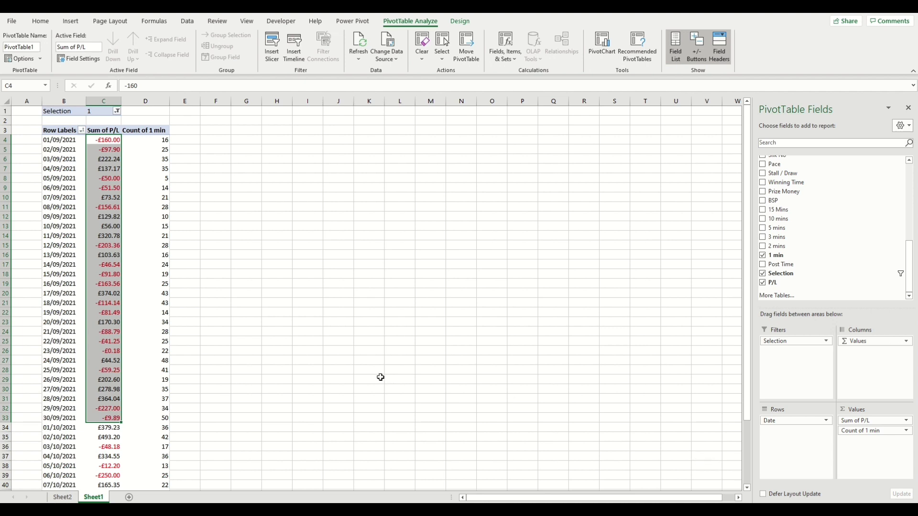
{"action": "left_click_drag", "start_coordinate": [164, 418], "coordinate": [163, 141]}
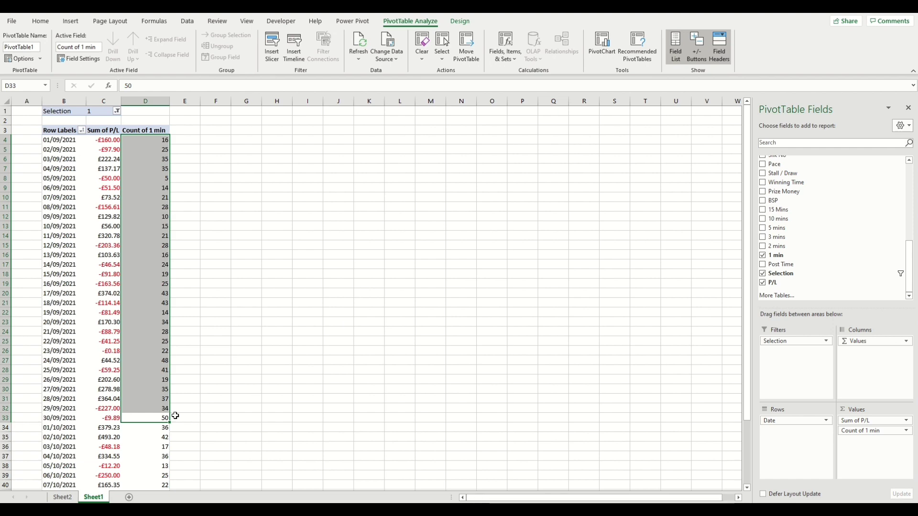
- Return to the first columns of the results table on Sheet2
{"action": "left_click", "coordinate": [62, 497]}
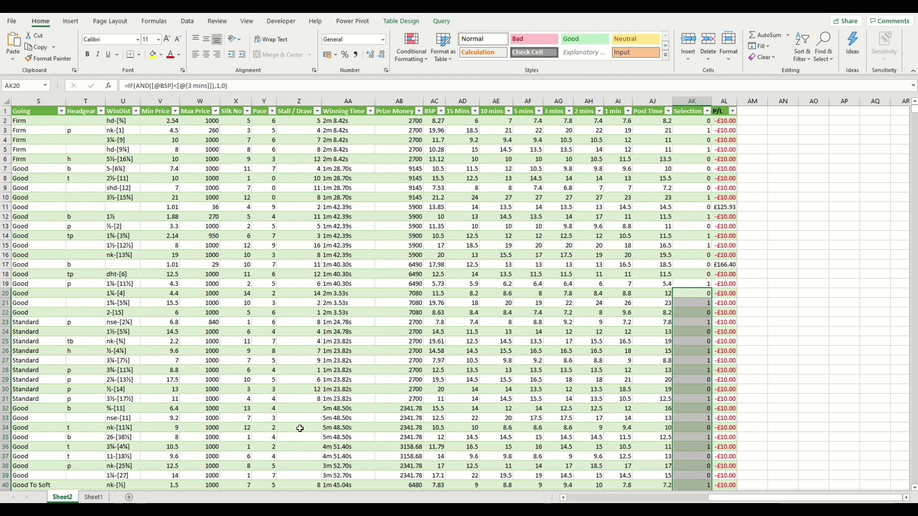
{"action": "left_click_drag", "start_coordinate": [728, 498], "coordinate": [562, 498]}
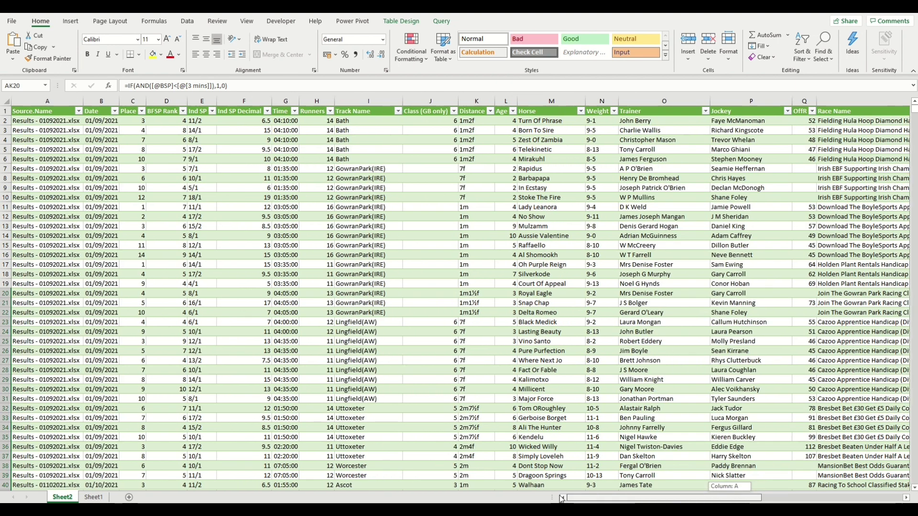